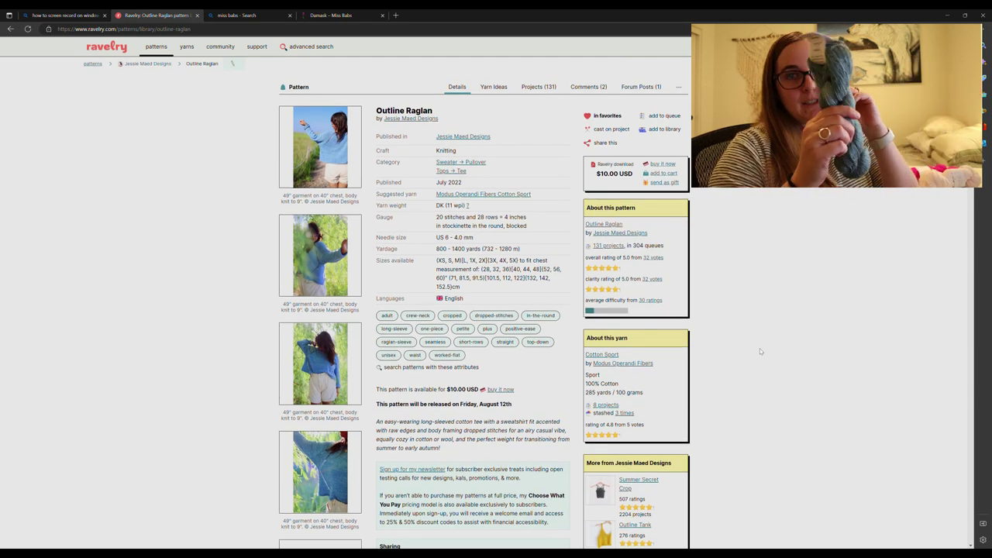
Step: Switch to the Miss Babs Damask collection page and view the Beryl yarn
click(333, 15)
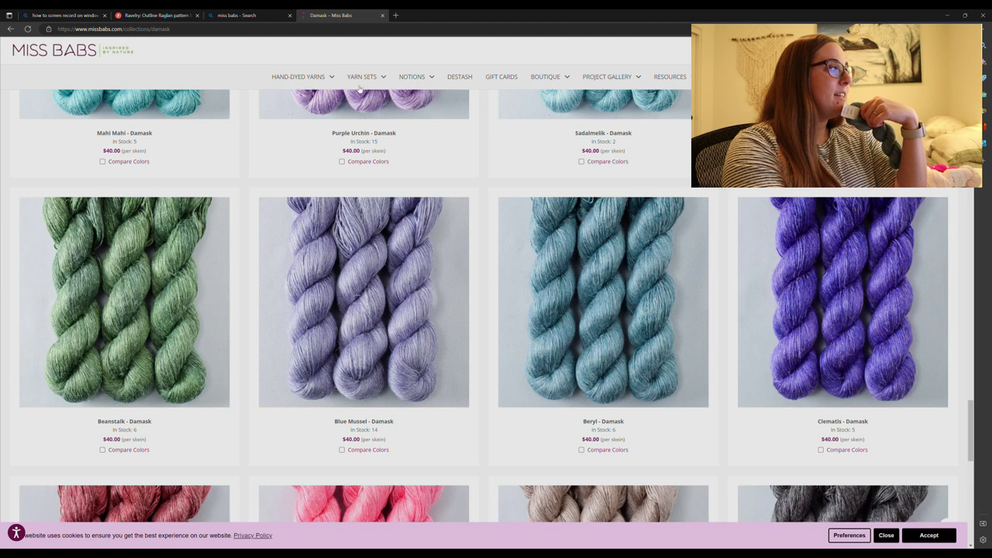
click(636, 310)
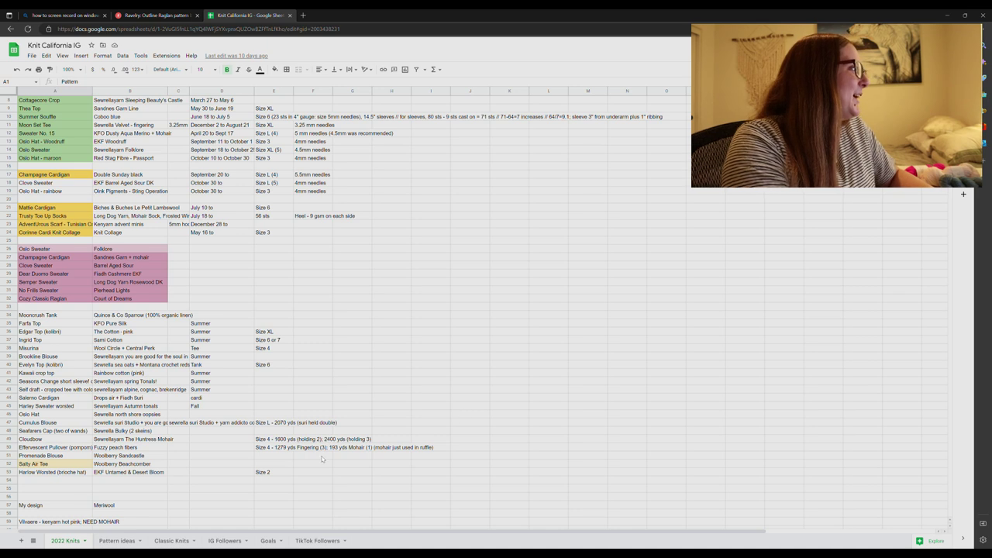
Step: In the Knit California IG spreadsheet, insert an empty row directly above the Mooncrush Tank entry
click(78, 348)
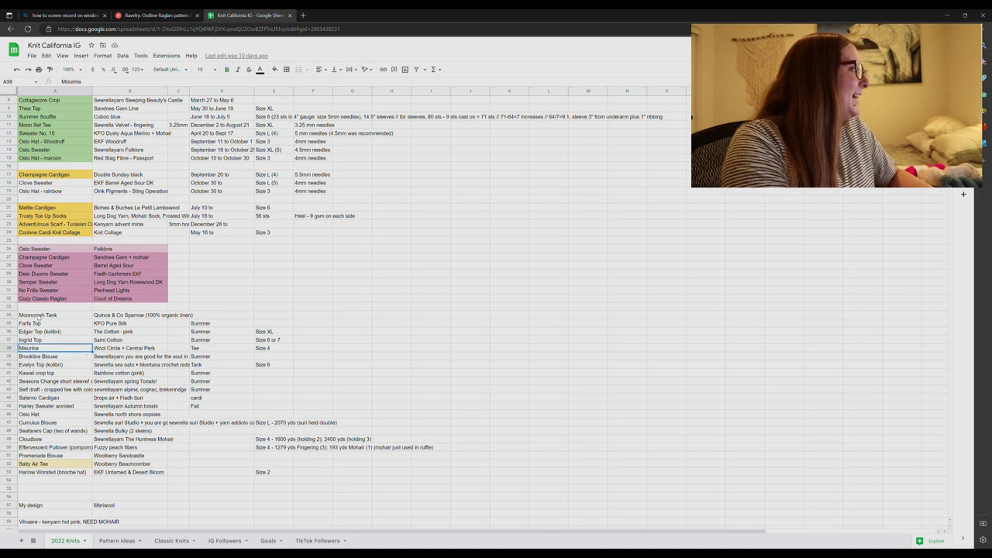
right_click(9, 315)
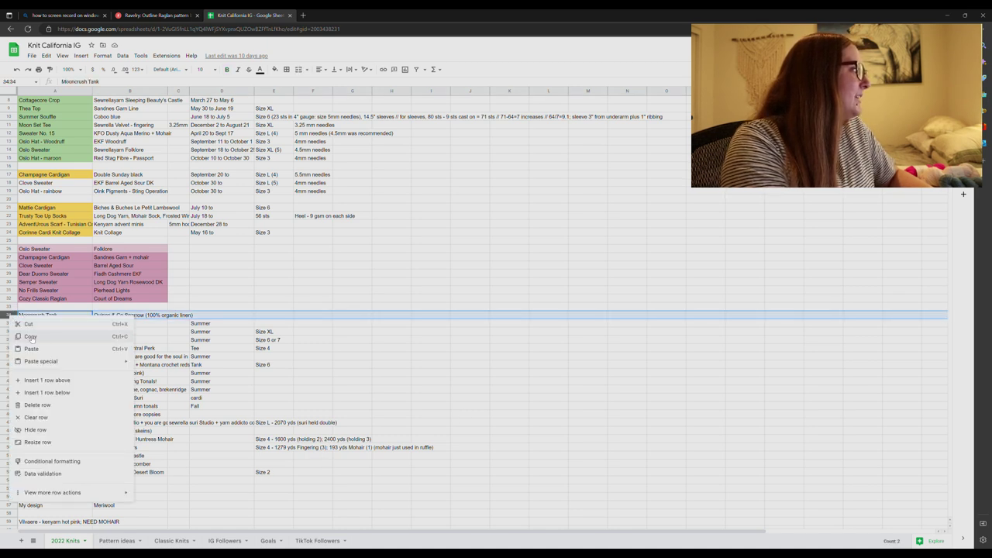
click(57, 380)
Step: Fill in the new row with the pattern Outline Raglan and the yarn Miss Babs linen/silk
click(43, 316)
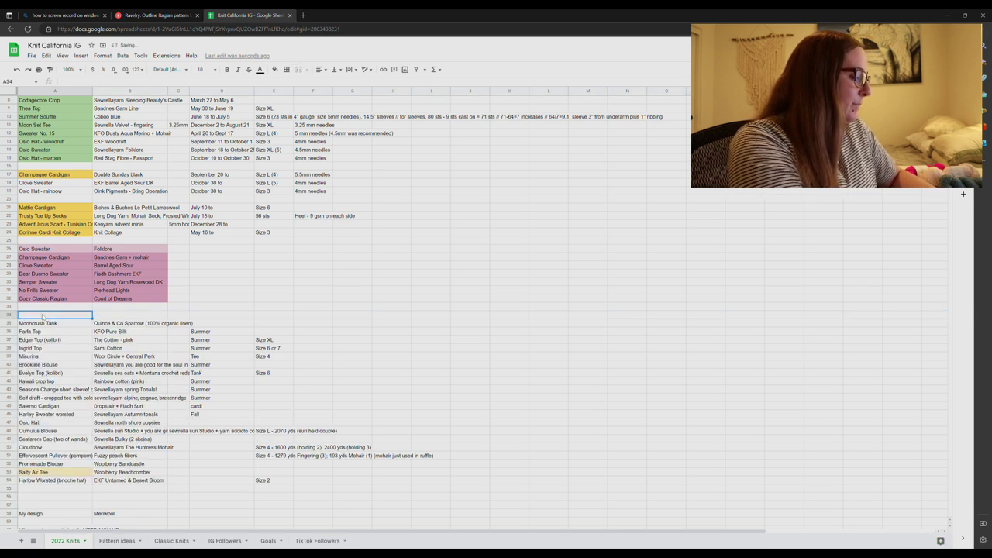
text(Outline Raglan)
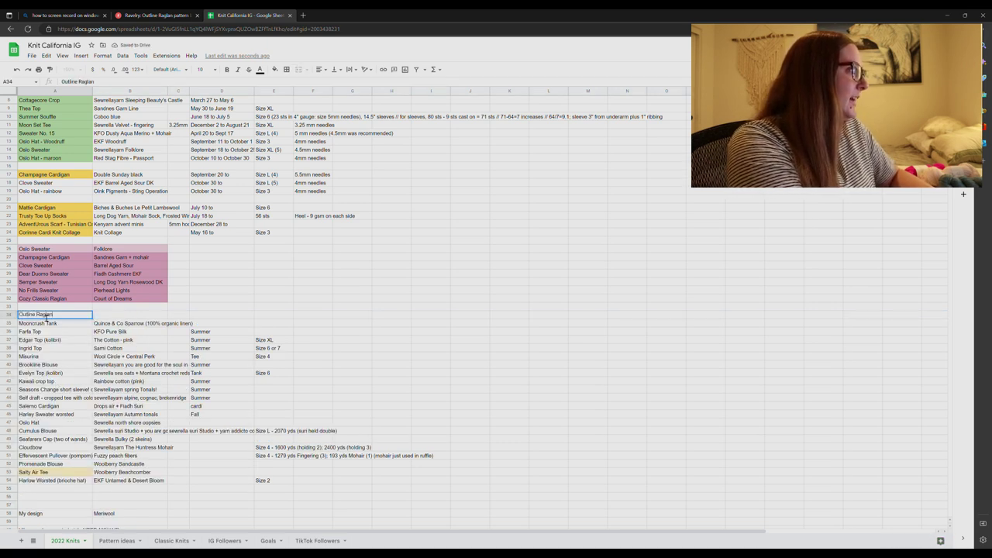
key(Tab)
text(Mi)
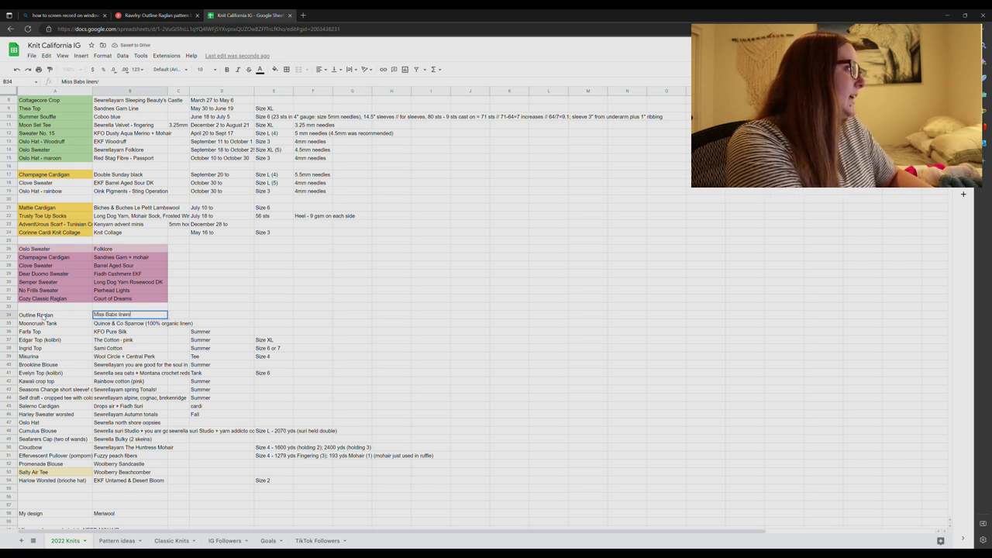
text(ss Babs linen/silk)
key(Return)
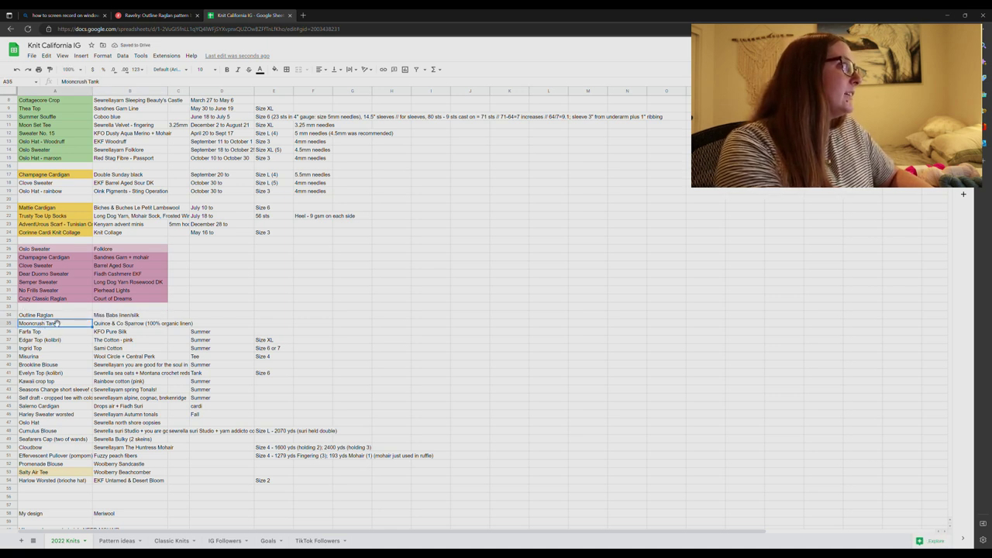
Step: Review the green-highlighted projects in rows 2 to 15 of the 2022 Knits sheet
scroll(75, 326, up, 3)
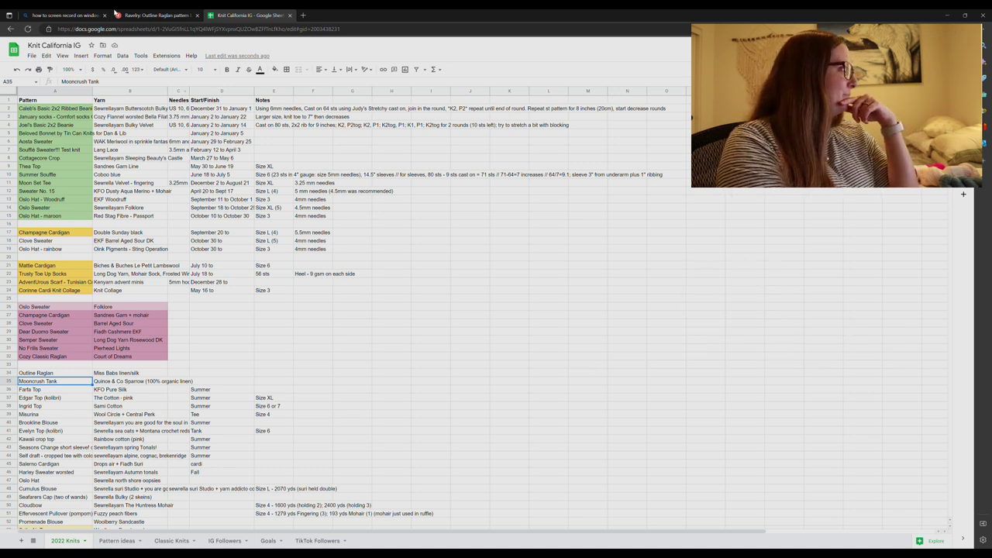
drag(29, 112, 47, 220)
click(68, 219)
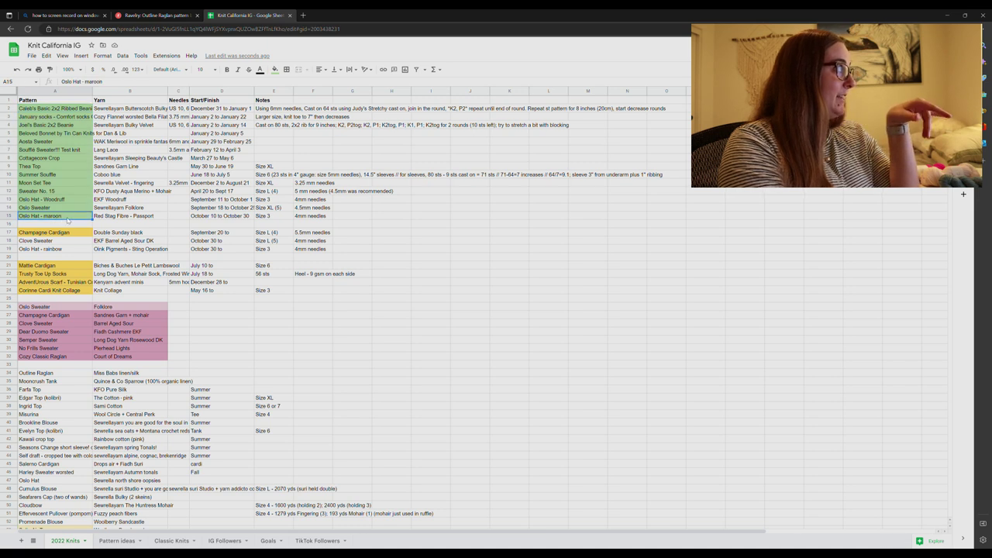
drag(47, 108, 71, 216)
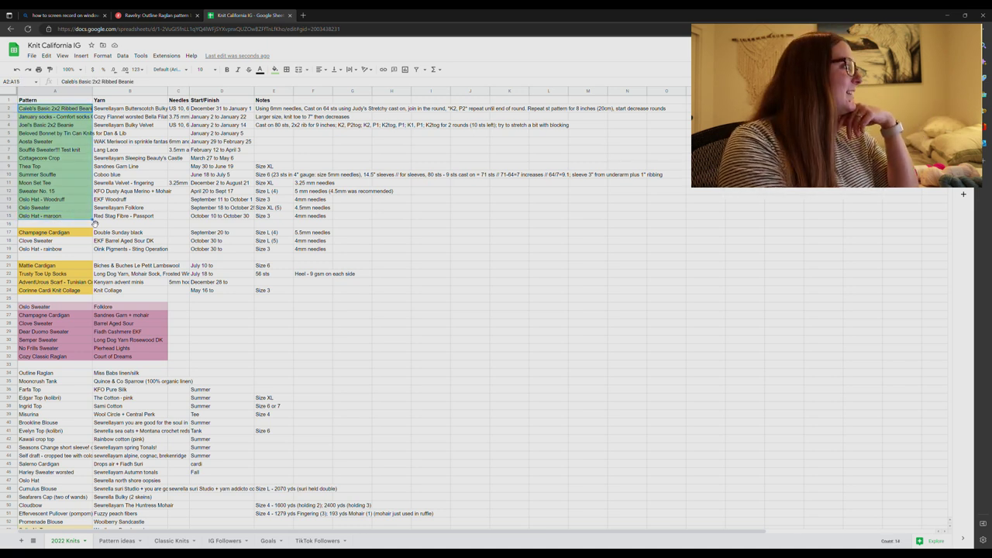
click(68, 217)
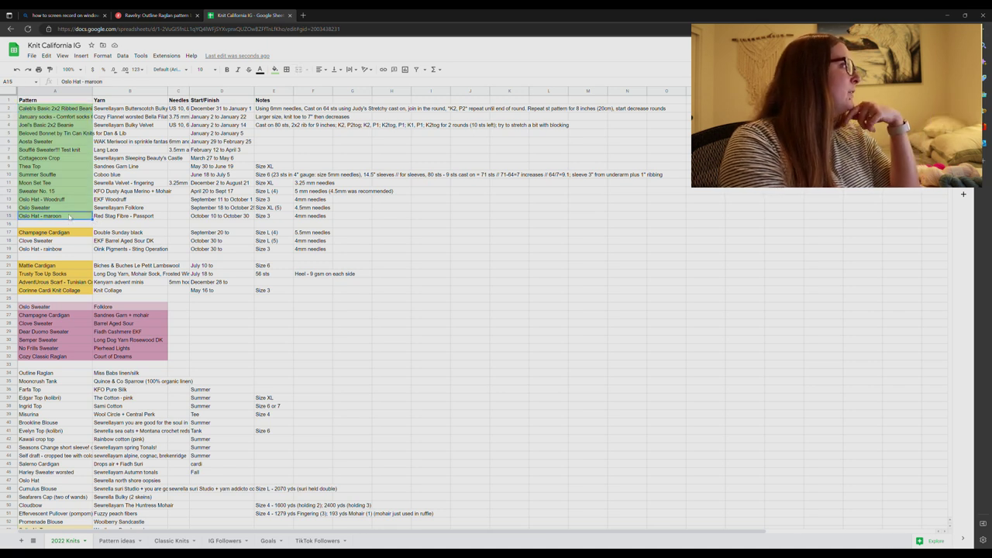
Step: Fill the Clove Sweater and Oslo Hat - rainbow cells with the same yellow as the Champagne Cardigan above them
drag(78, 232, 76, 249)
click(76, 243)
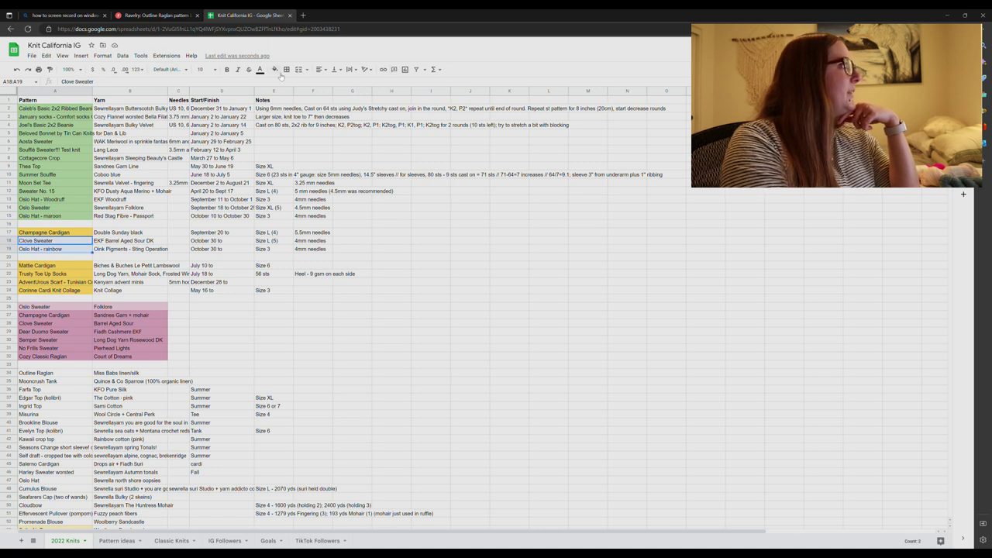
click(275, 70)
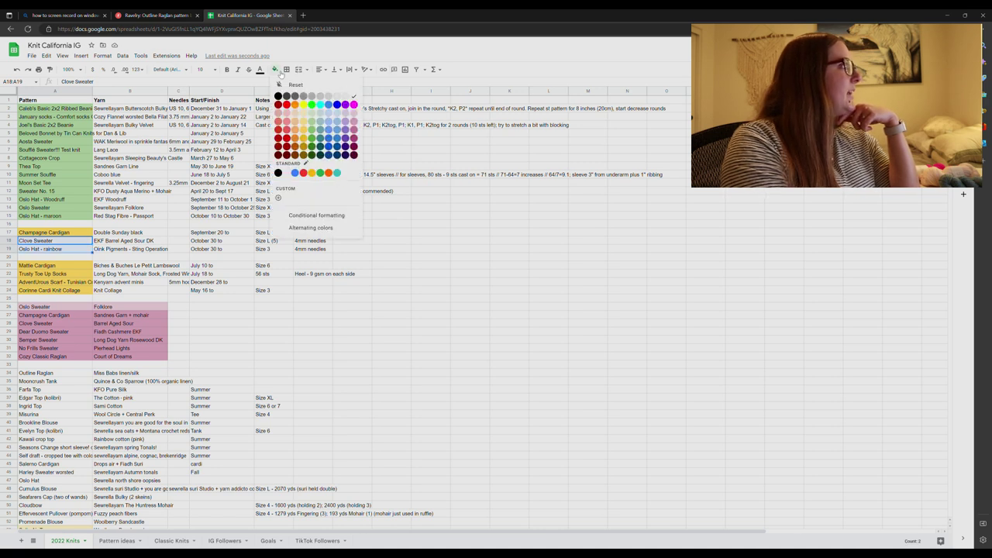
click(305, 139)
click(119, 232)
Step: Review the yellow-highlighted projects in rows 17 to 24 and the pink-highlighted patterns and yarns in rows 26 to 32
drag(64, 233, 67, 292)
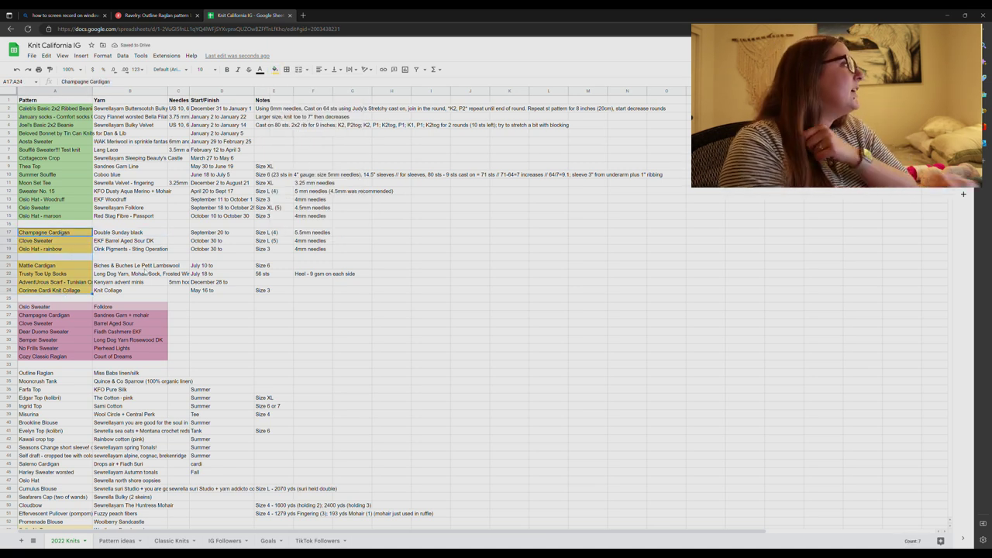
mouse_move(77, 233)
mouse_down()
mouse_move(87, 246)
mouse_move(85, 234)
mouse_up()
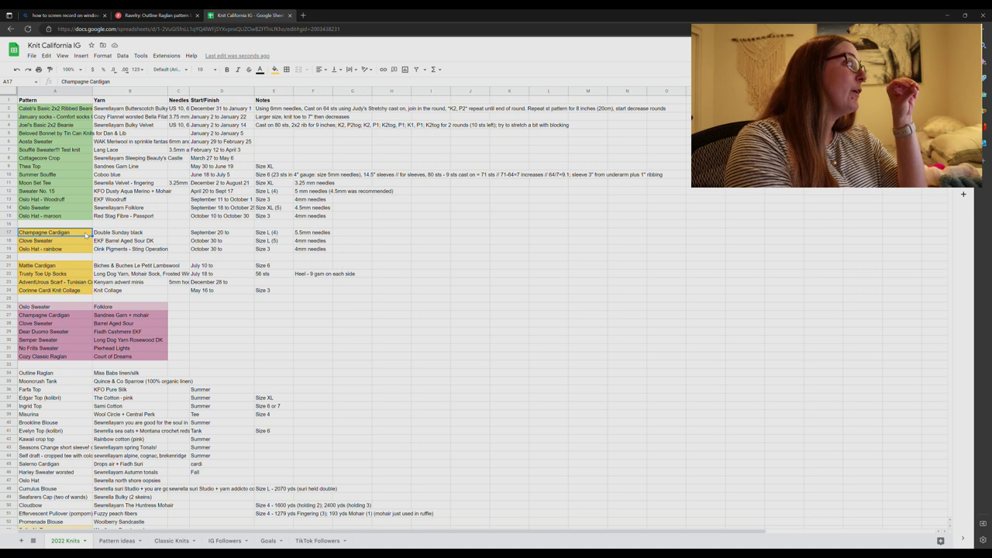
mouse_move(90, 267)
mouse_down()
mouse_move(92, 290)
mouse_move(84, 266)
mouse_up()
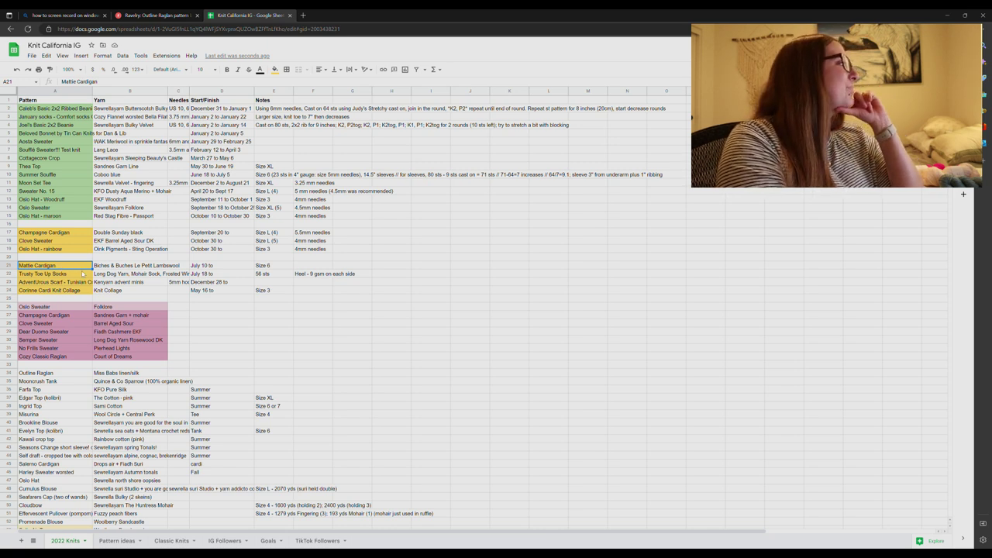
scroll(90, 282, down, 1)
drag(87, 284, 136, 332)
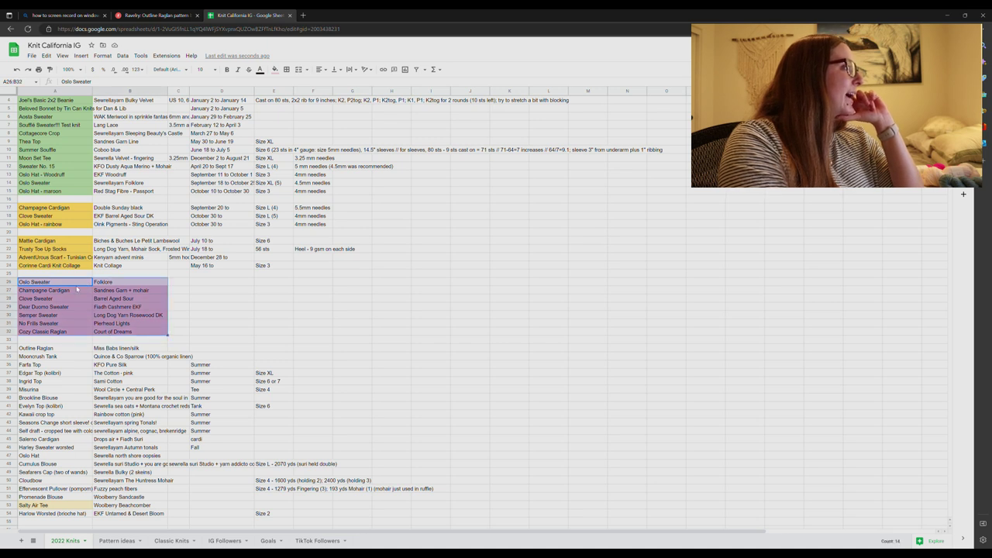
click(80, 282)
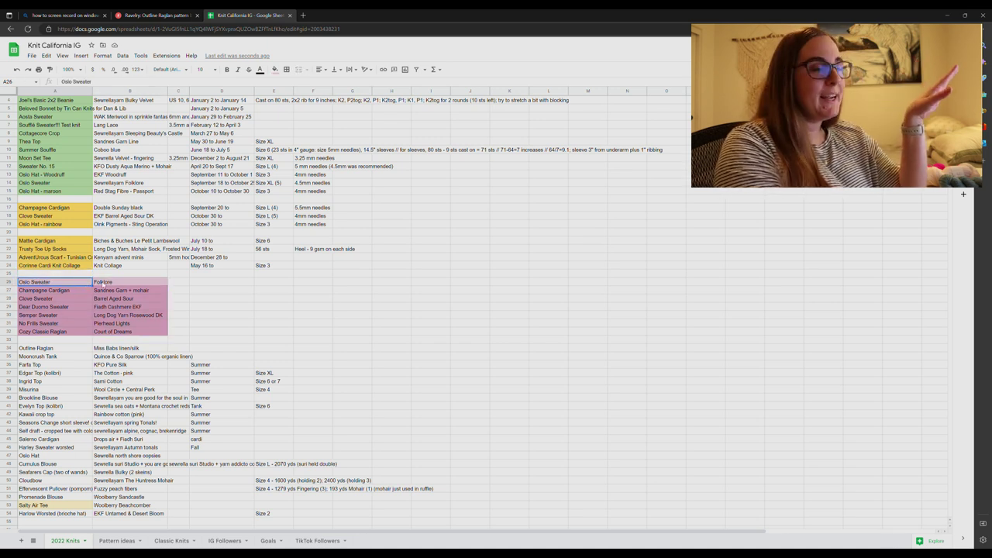
key(shift+Right)
drag(83, 292, 104, 291)
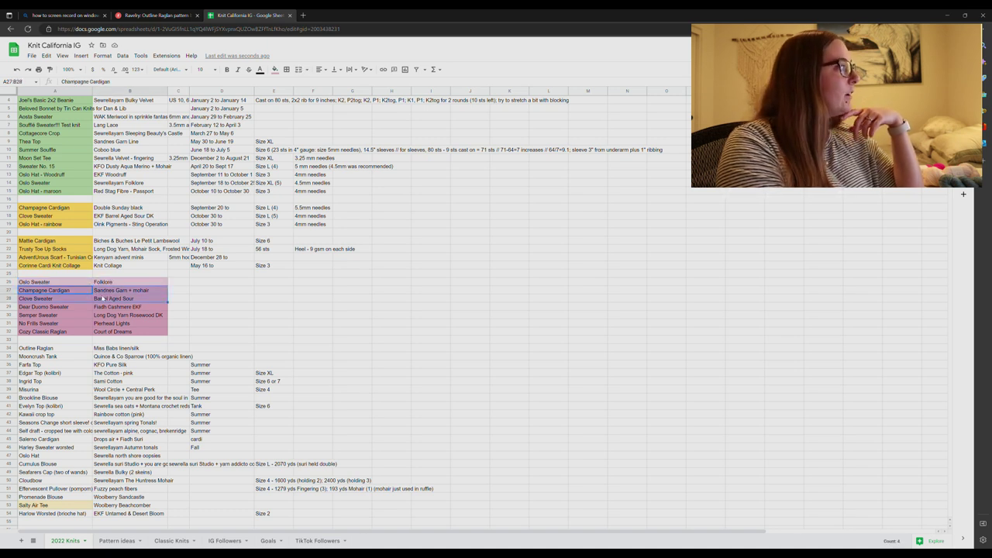
click(87, 293)
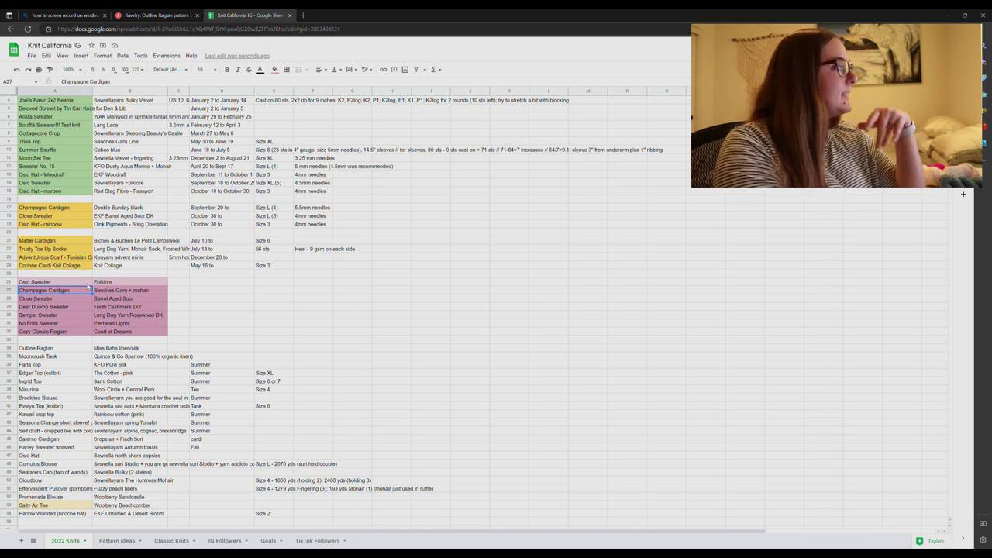
Step: Review the remaining pattern ideas in rows 34 to 54, from Outline Raglan to Harlow Worsted
scroll(88, 285, down, 2)
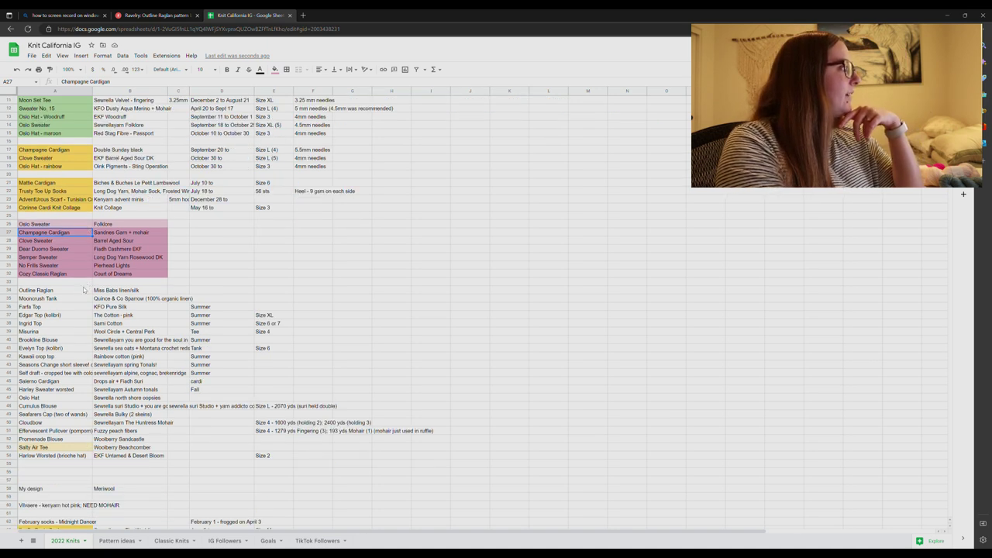
drag(78, 292, 82, 455)
click(82, 455)
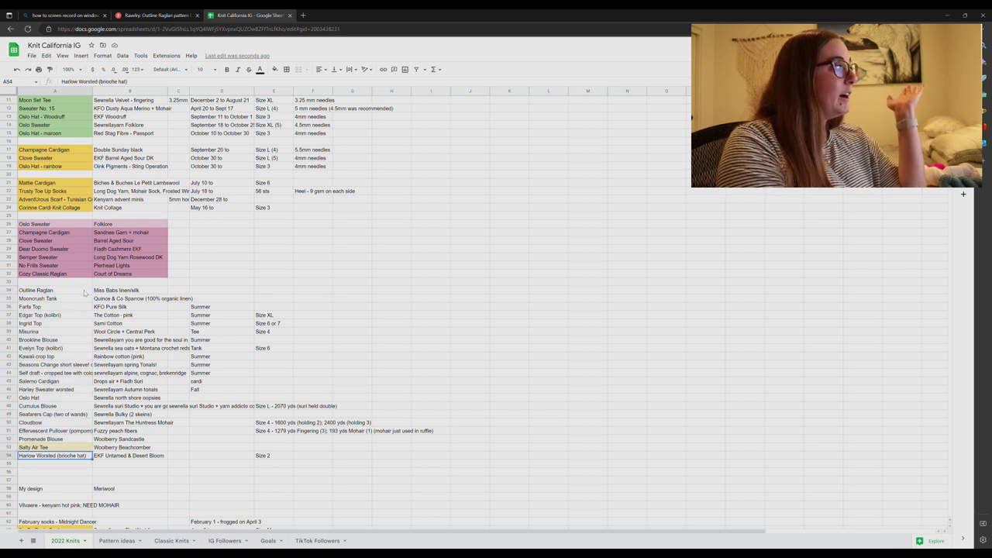
click(110, 293)
click(85, 291)
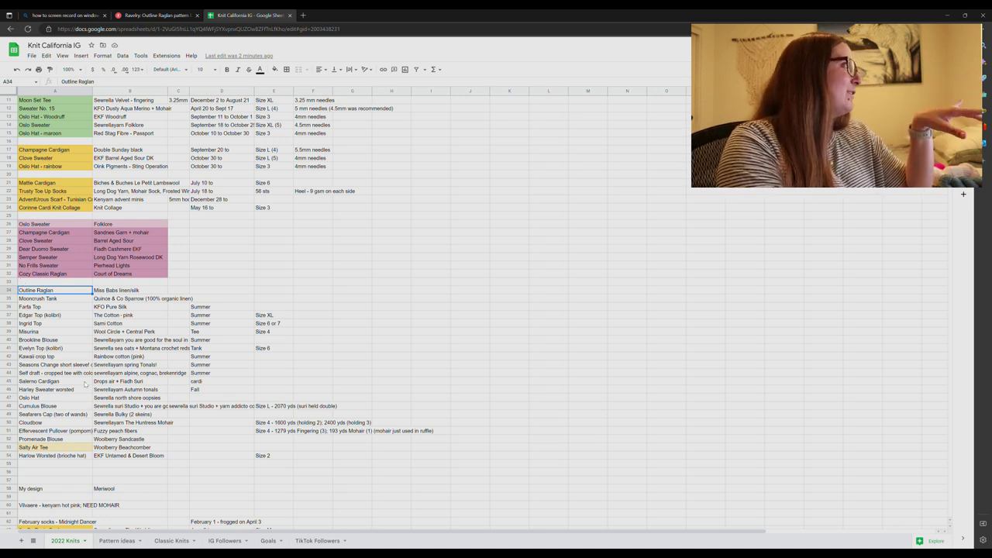
Step: Switch to Ravelry, return to the favorites bundles and open the Spring Tees bundle to look over its patterns
click(151, 16)
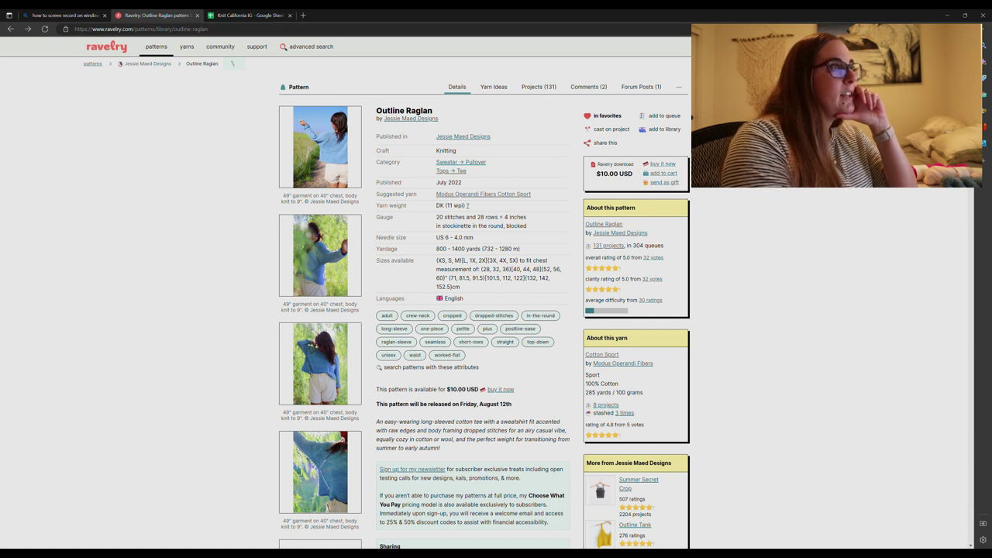
key(alt+Left)
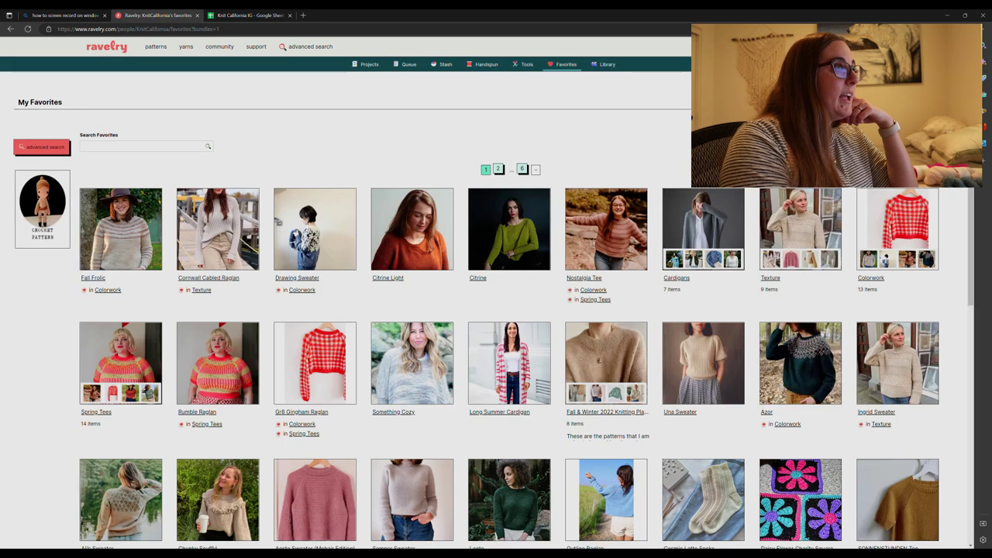
key(alt+Left)
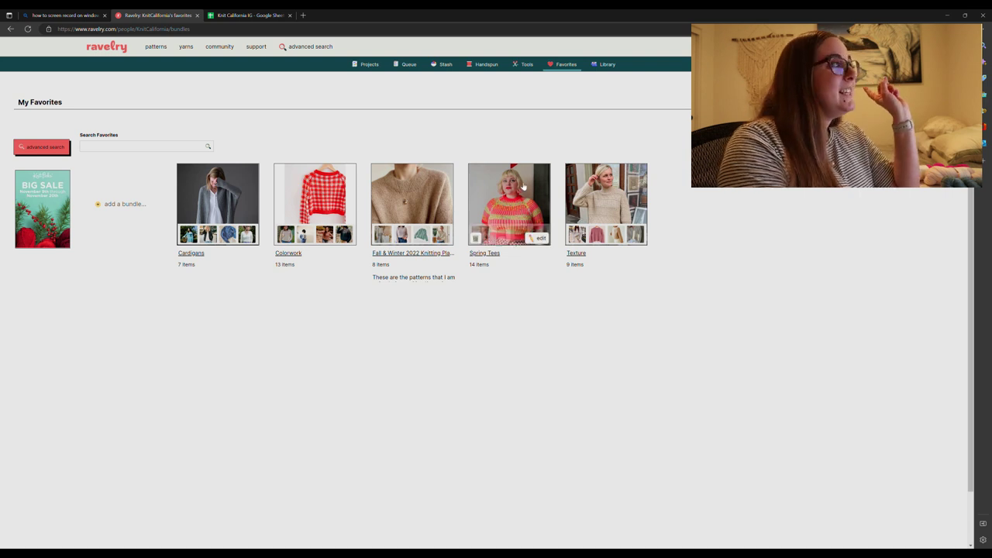
click(512, 212)
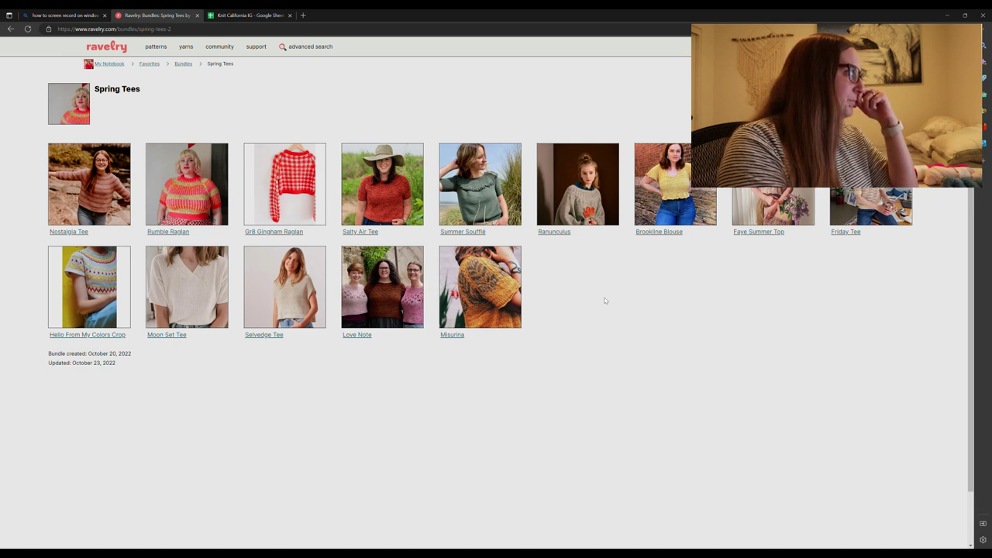
mouse_move(65, 199)
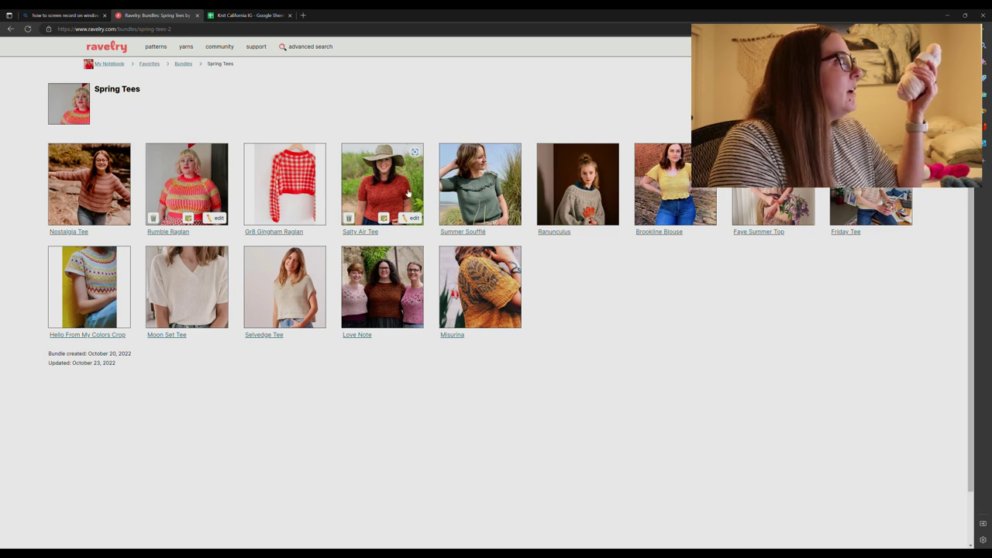
Step: Switch back to the knitting spreadsheet and locate the Salty Air Tee entry with its assigned yarn
click(273, 16)
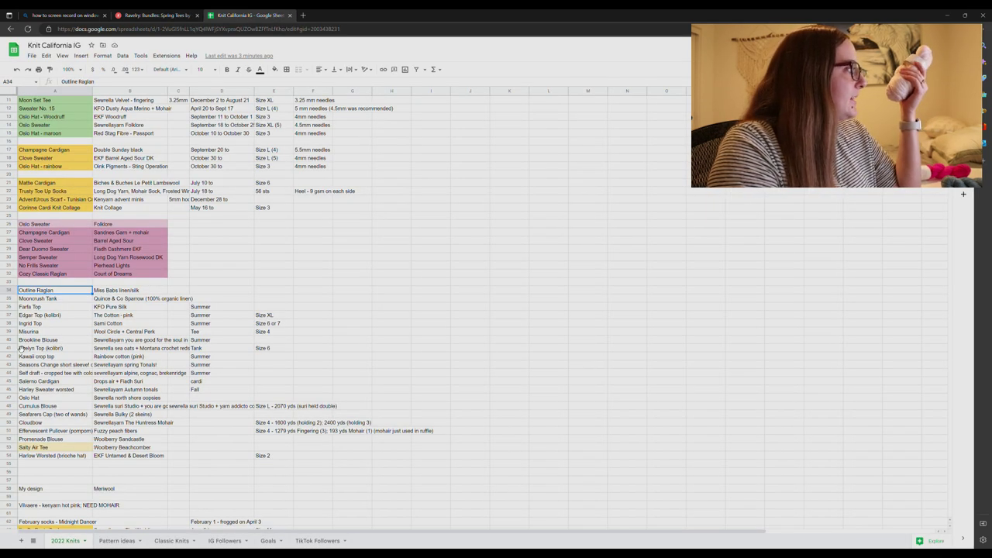
click(163, 448)
click(66, 448)
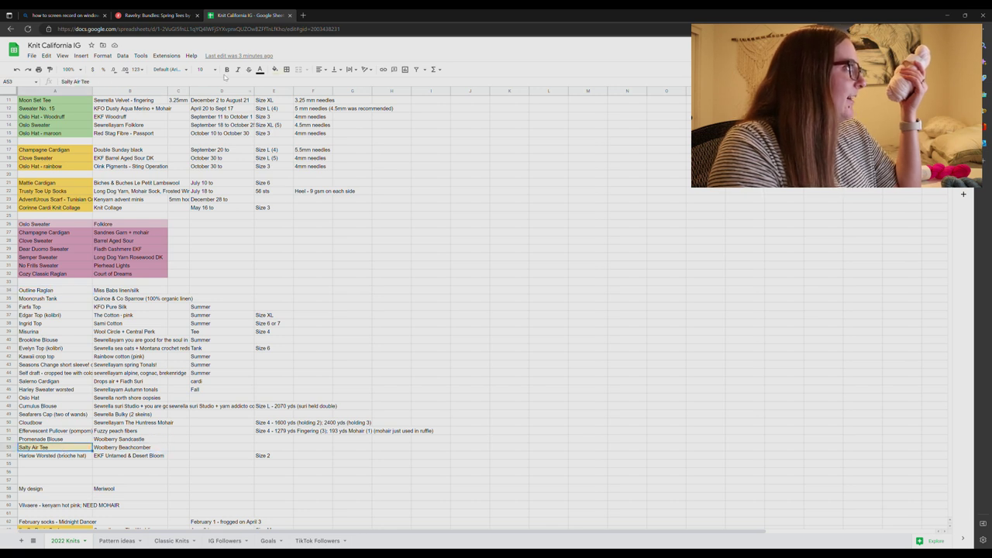
Step: Open the Salty Air Tee pattern from the Ravelry Spring Tees bundle and check its finished bust sizes and yardage requirements
click(151, 17)
click(378, 201)
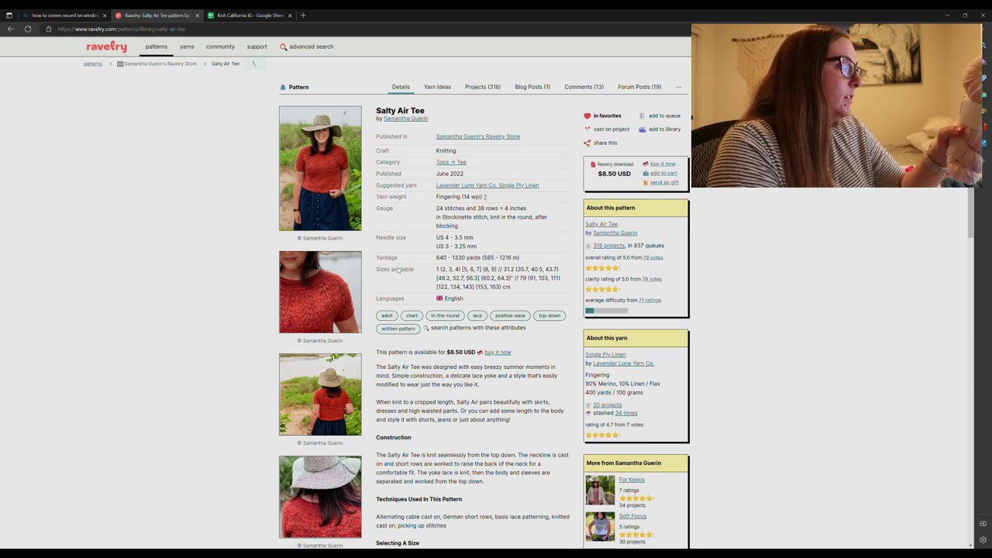
scroll(449, 287, down, 4)
scroll(496, 258, down, 1)
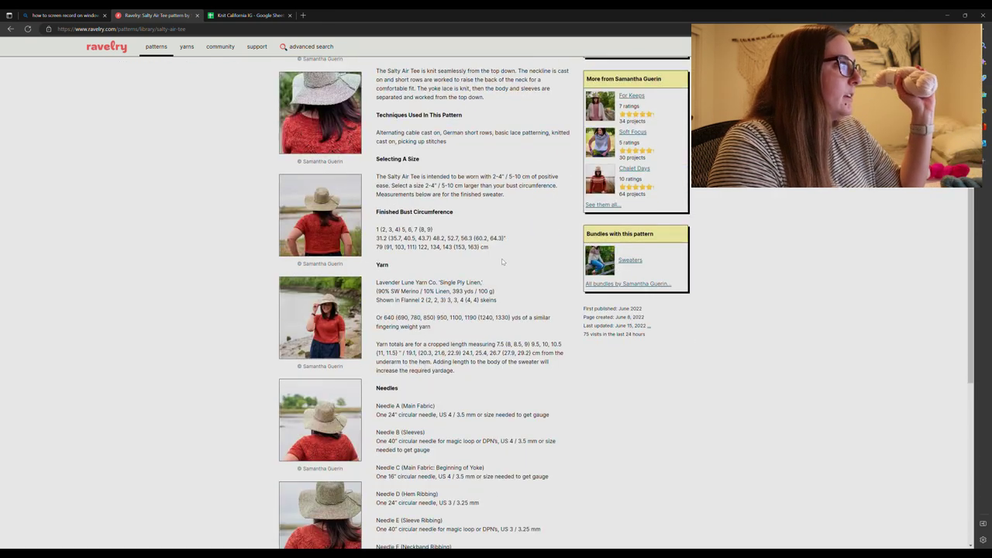
double_click(423, 239)
click(430, 244)
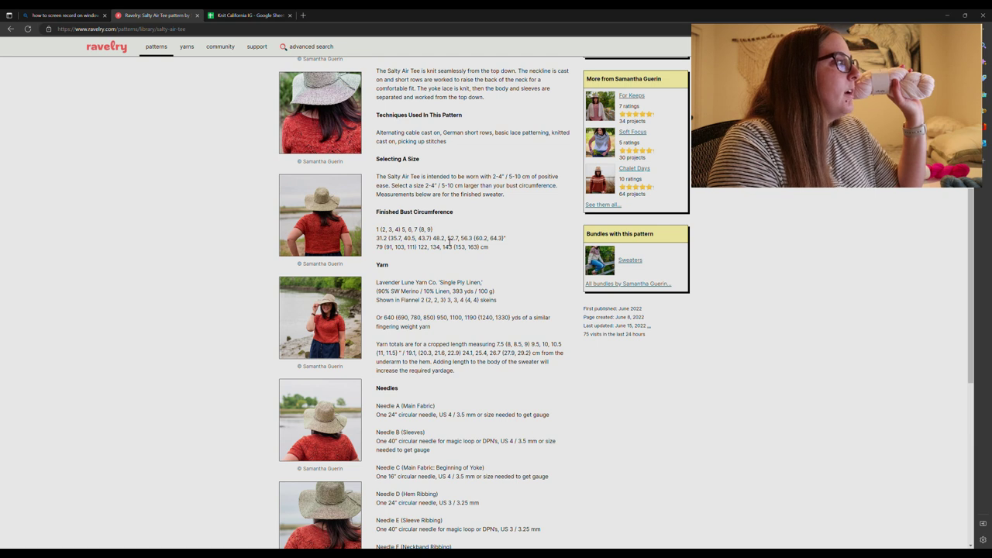
scroll(448, 242, down, 1)
drag(423, 241, 450, 242)
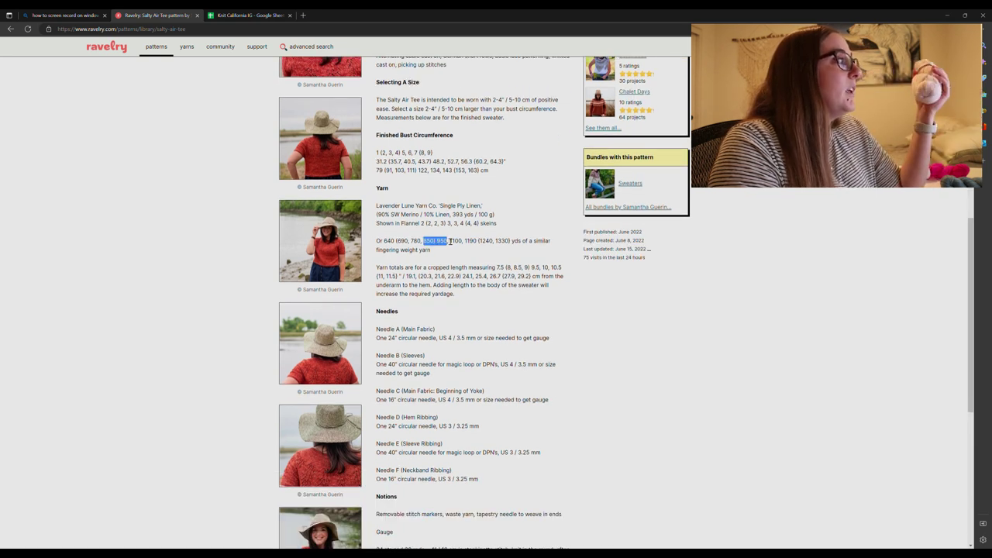
Step: Leave the Salty Air Tee page, open the advanced pattern search and limit the results to the Knitting craft
click(447, 247)
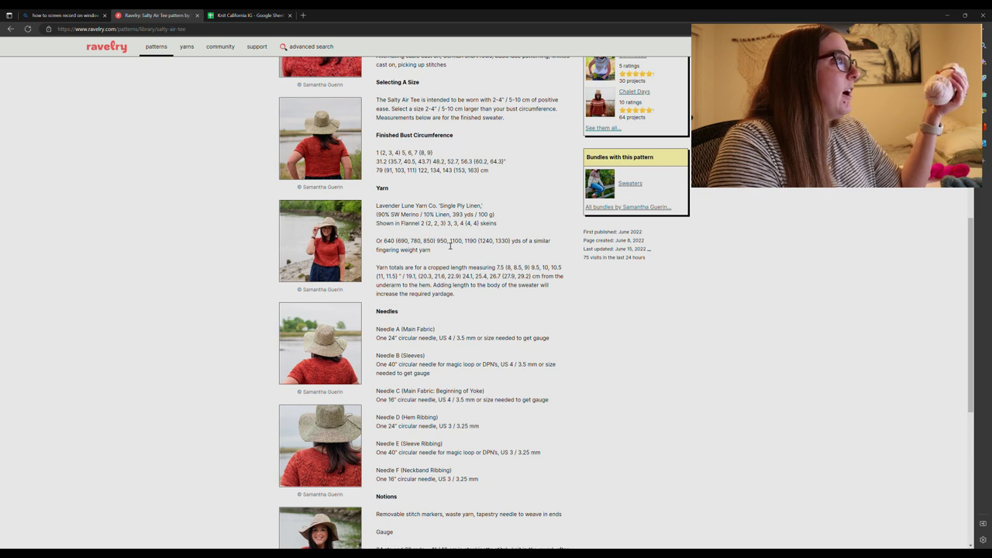
key(alt+Left)
click(156, 46)
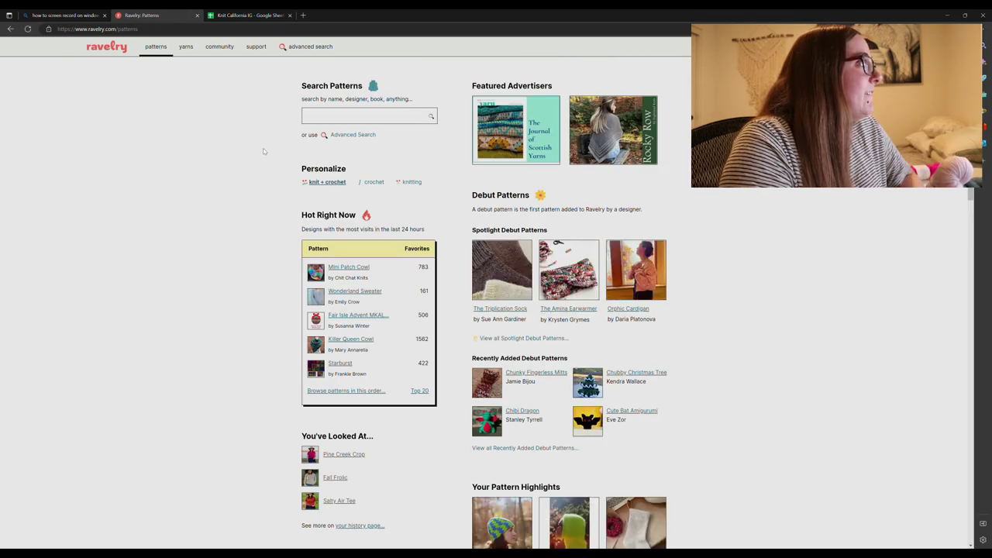
click(362, 137)
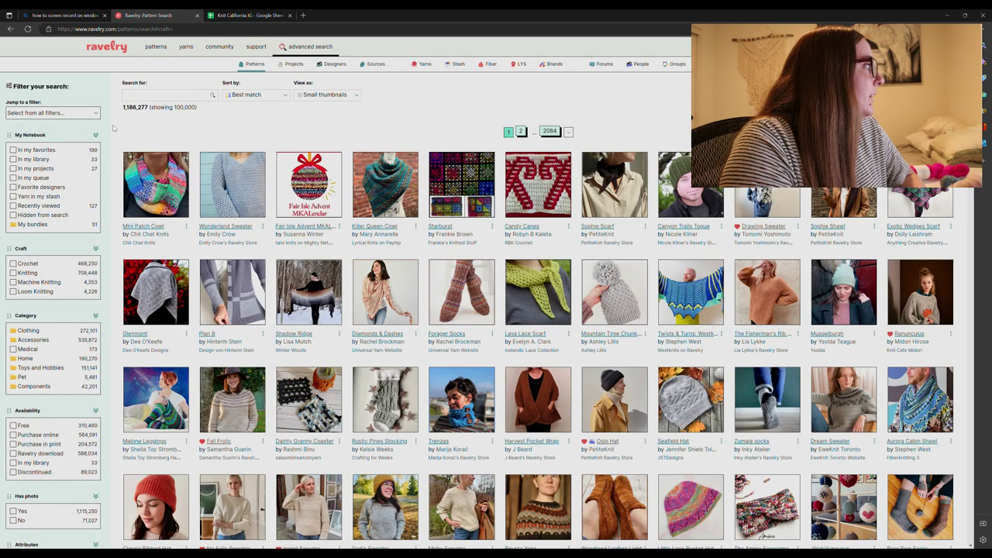
click(12, 273)
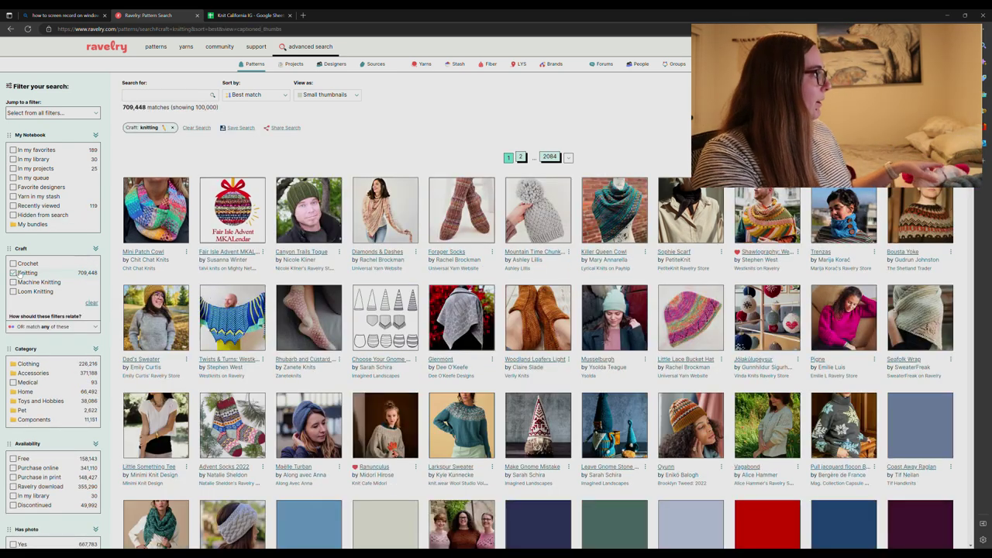
Step: Narrow the pattern search to the Tee category within Clothing > Tops
click(43, 366)
scroll(112, 365, down, 2)
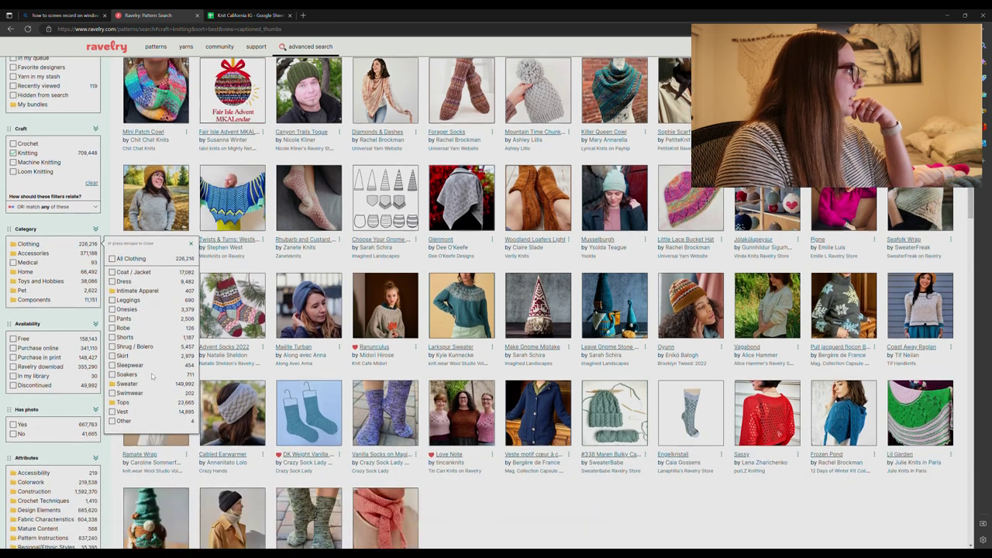
click(137, 373)
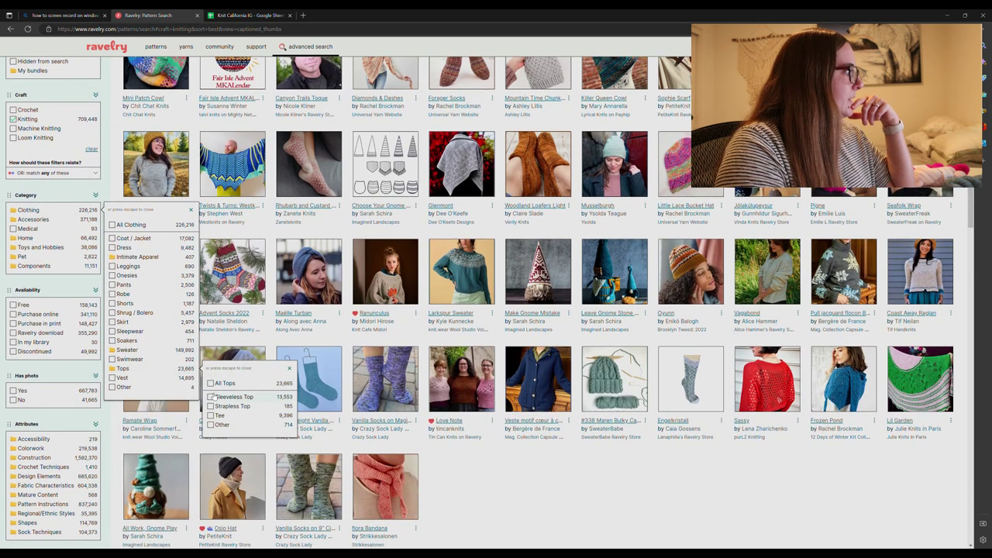
click(210, 417)
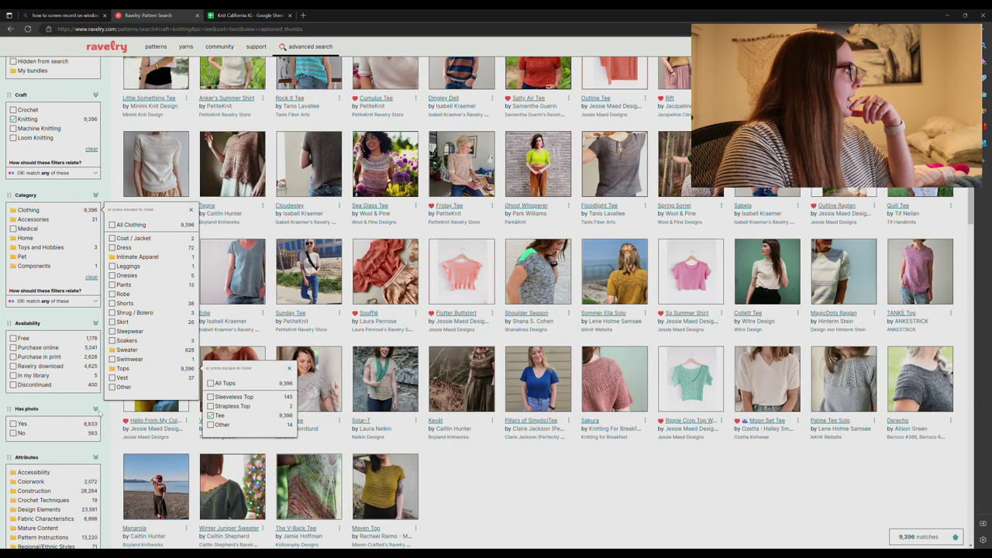
Step: Filter the tee patterns to Fingering weight yarn and a yardage of 1200 - 1500 yards
scroll(59, 419, up, 3)
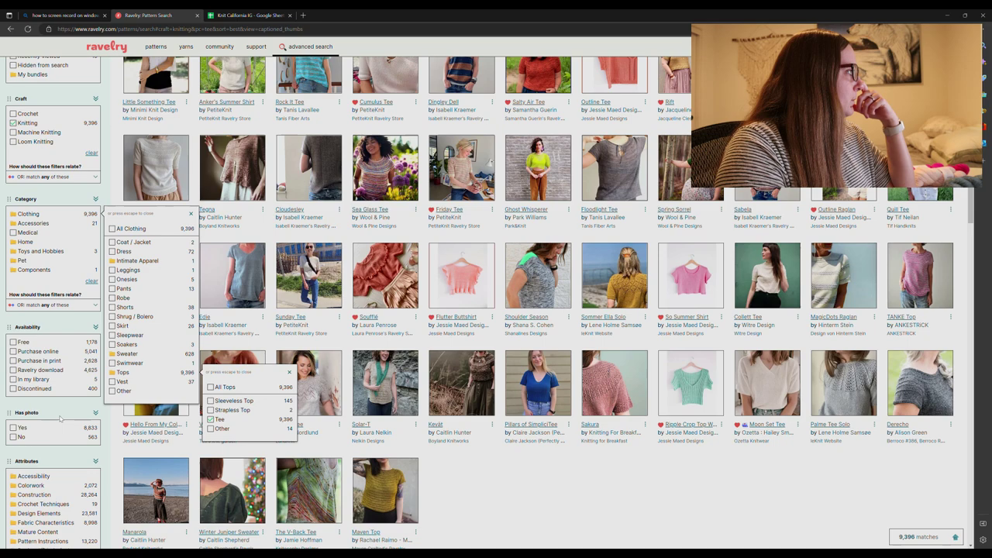
scroll(62, 419, down, 7)
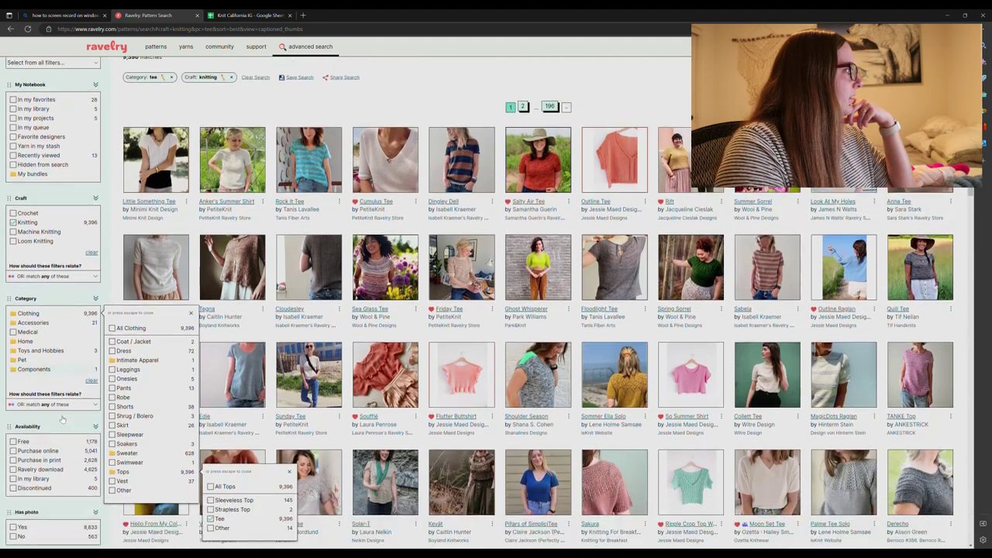
scroll(62, 419, down, 3)
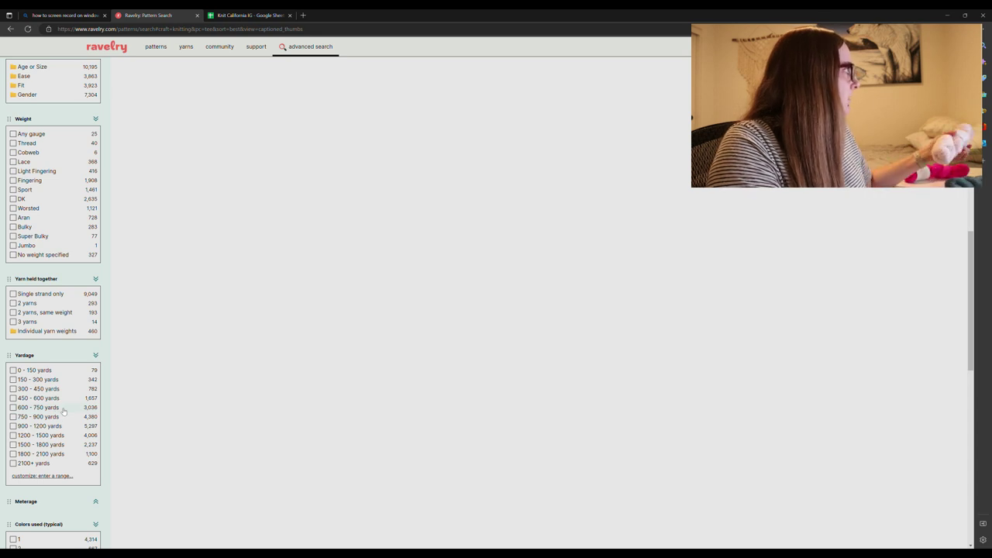
scroll(63, 411, up, 2)
click(13, 257)
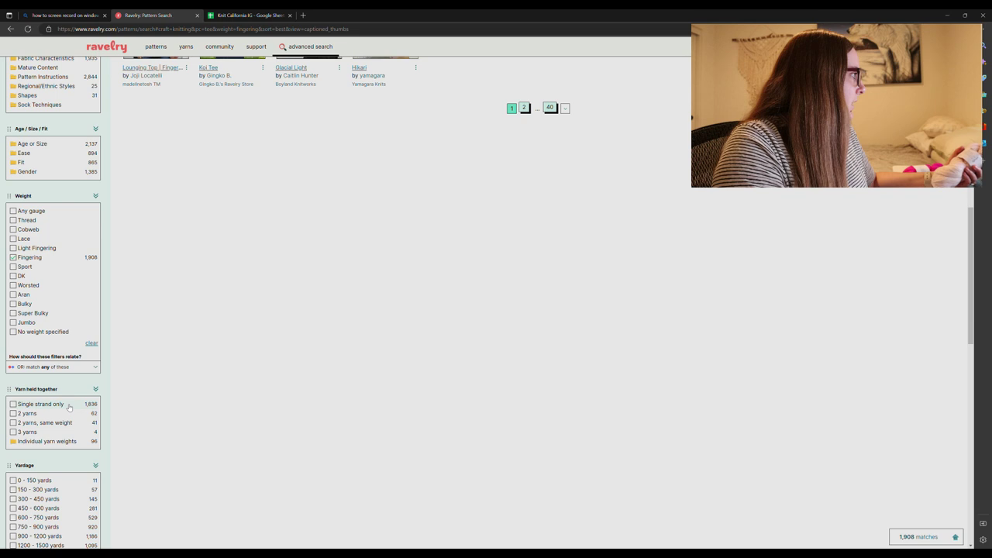
scroll(68, 406, down, 5)
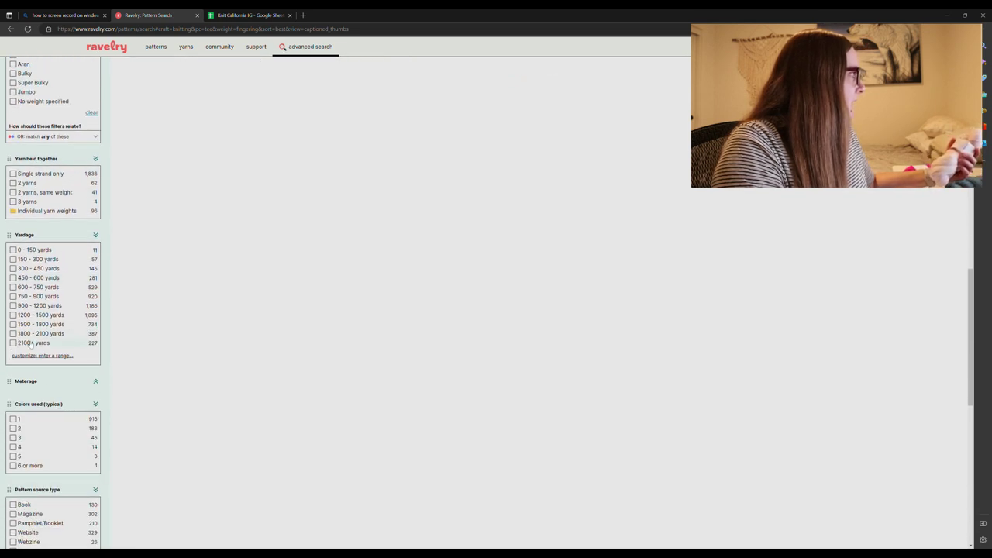
click(17, 317)
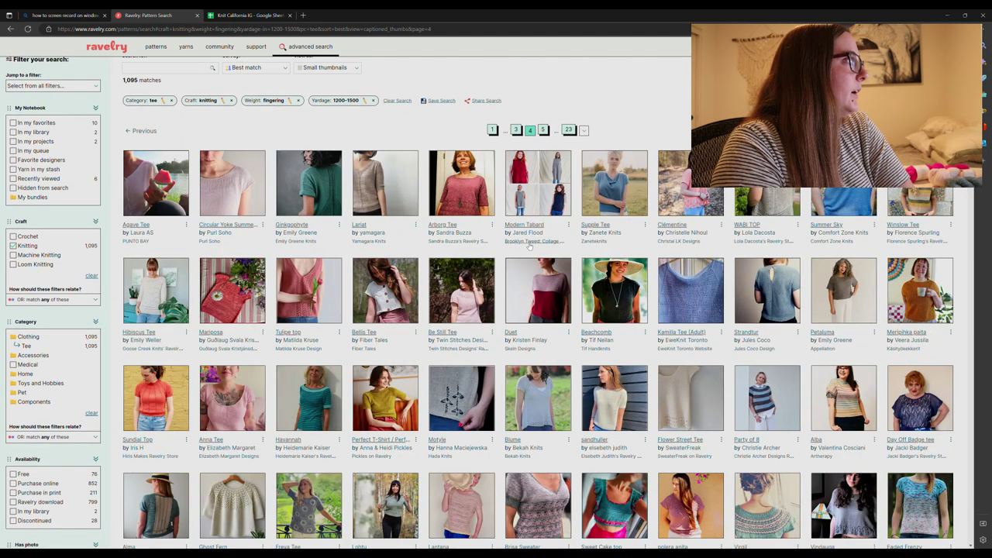
Step: Open the Ginkgophyte pattern from page 4 of the search results and view its main photo enlarged
click(318, 181)
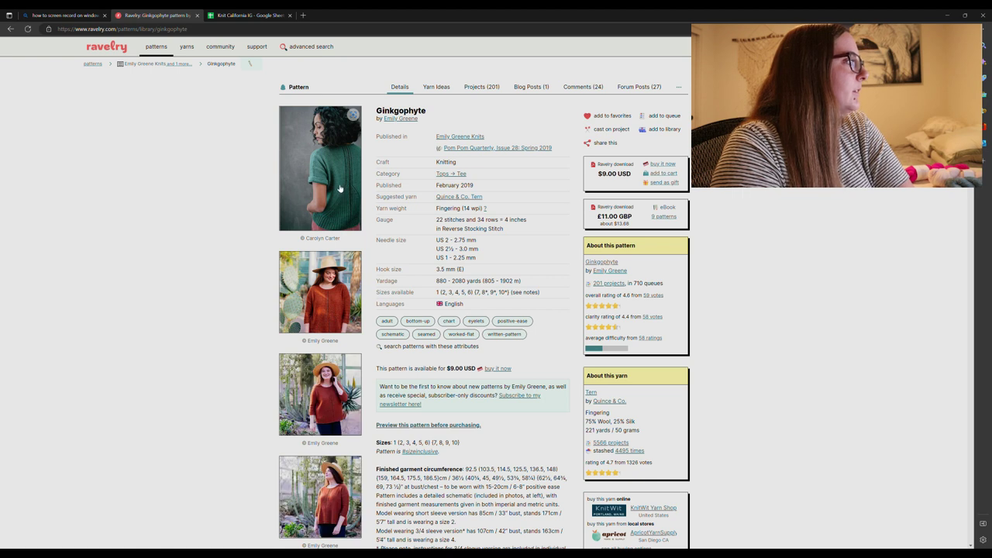
click(339, 189)
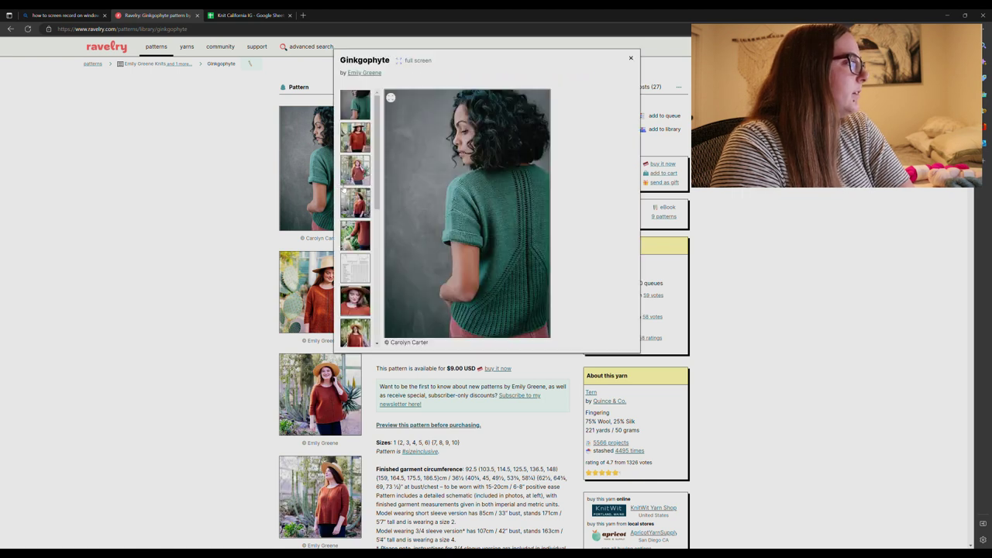
click(538, 358)
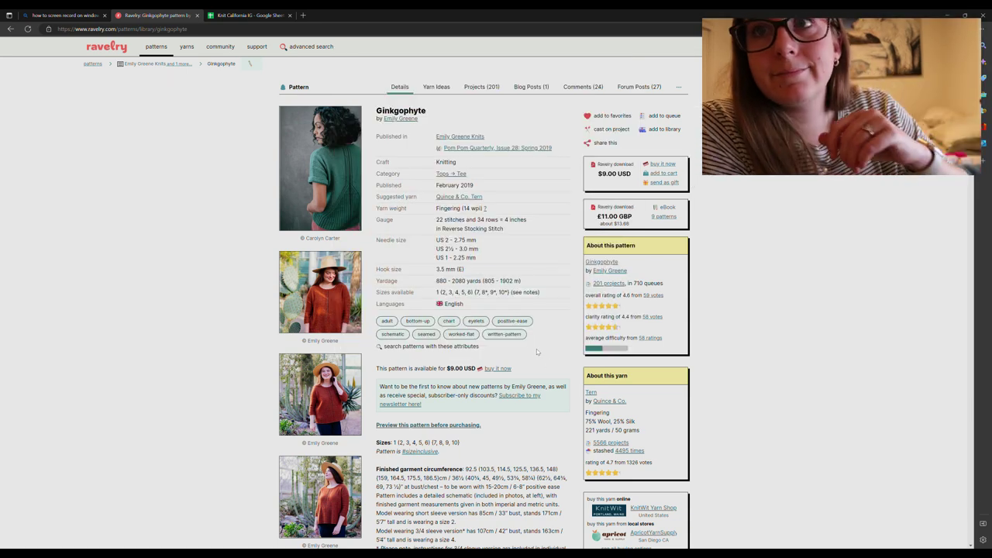
Step: Add the Ginkgophyte pattern to favorites and file it in the Spring Tees bundle
click(613, 117)
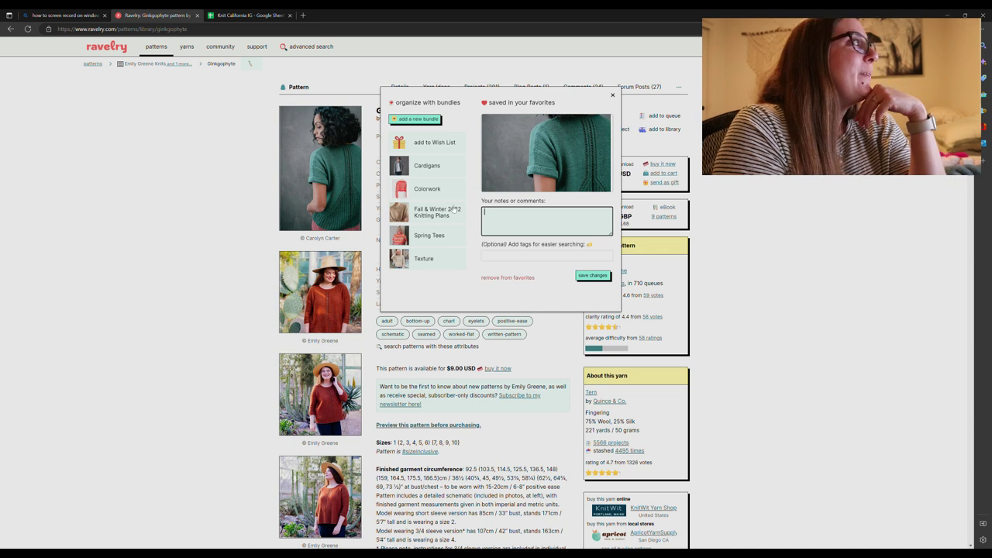
click(441, 242)
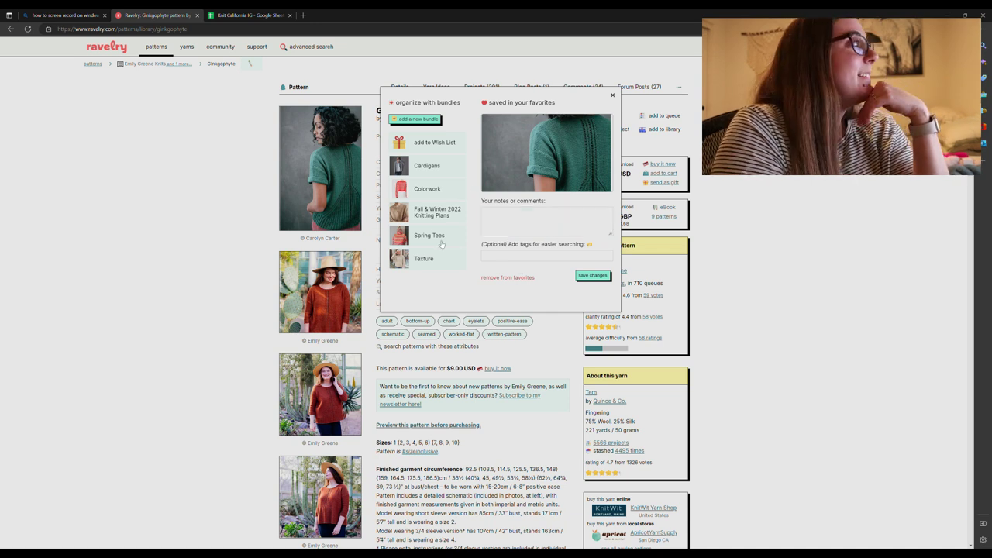
click(593, 275)
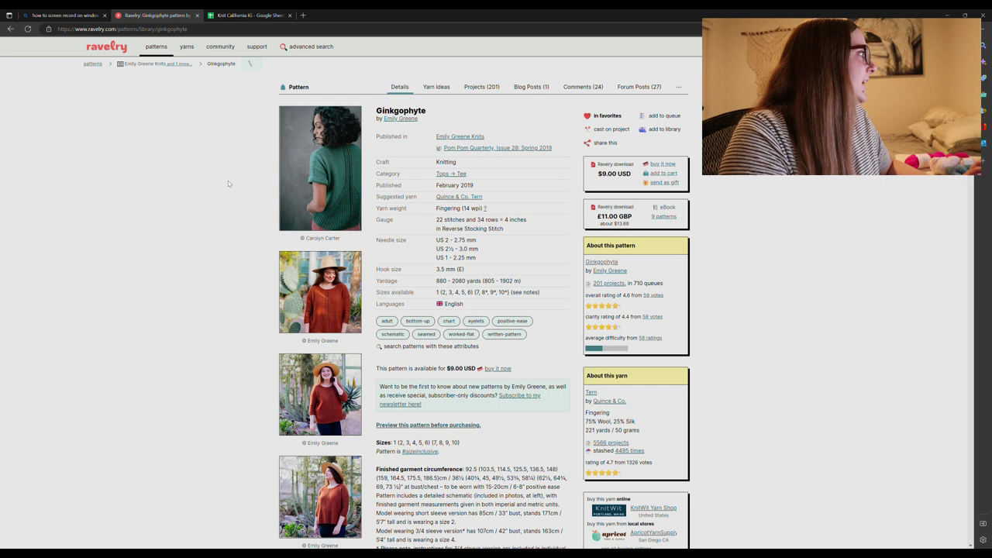
Step: Switch to the knitting spreadsheet, insert a row below Outline Raglan and enter Ginkgophyte Tee as its pattern name
key(ctrl+Tab)
right_click(9, 297)
key(Escape)
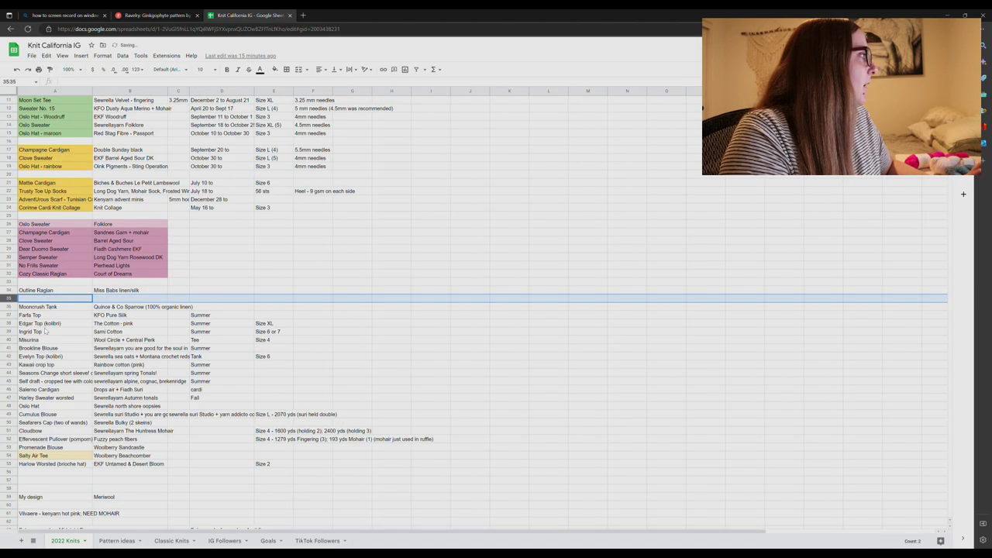
click(50, 301)
text(Gi)
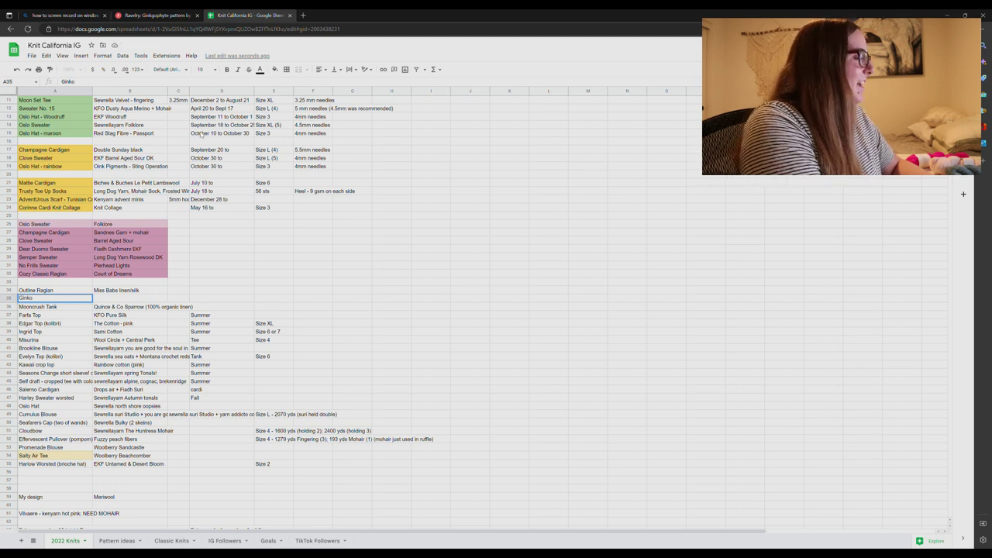
text(nkgophyte Tee)
key(Tab)
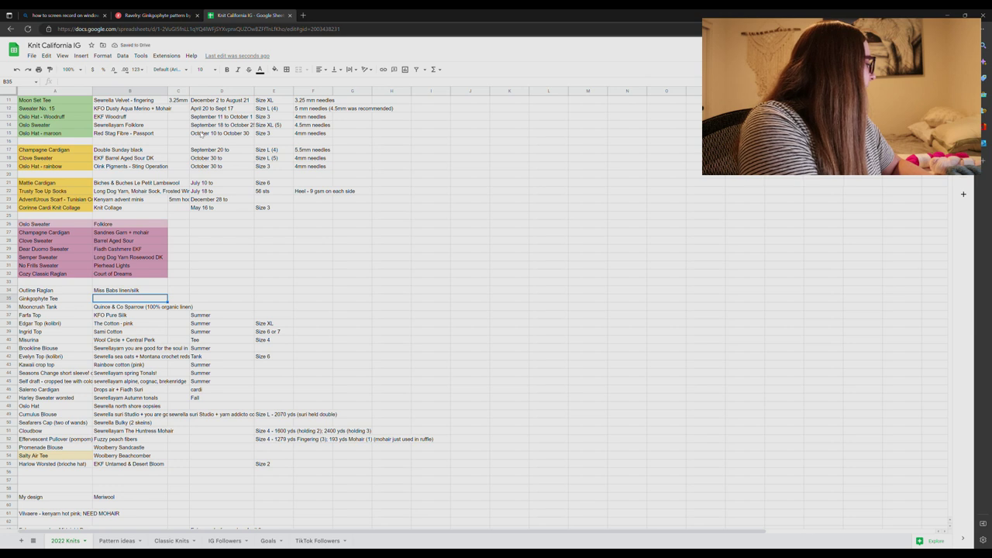
Step: Enter Akara Yarns Hydrangea as the yarn for Ginkgophyte Tee and insert a blank row above Mooncrush Tank
text(Akara Yarns Hy)
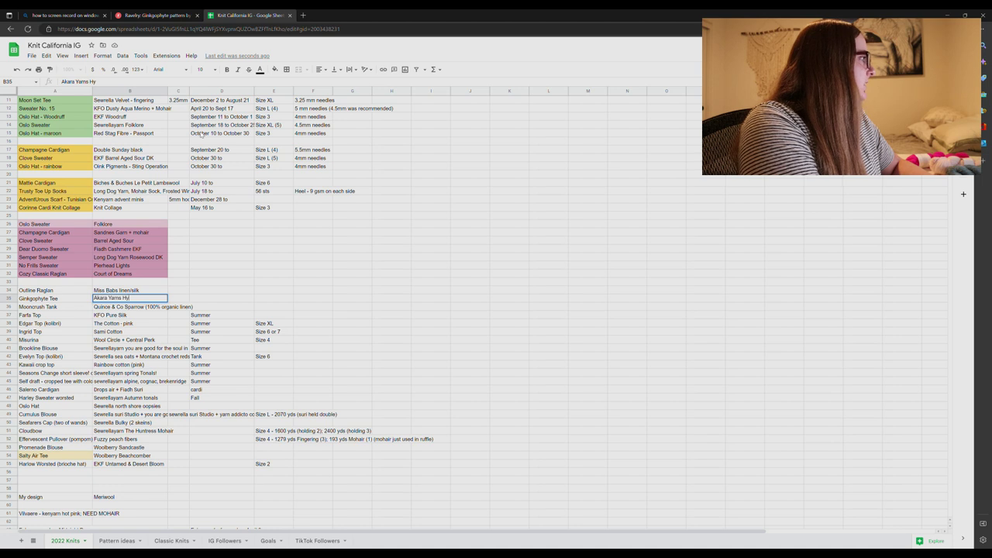
text(drangeas)
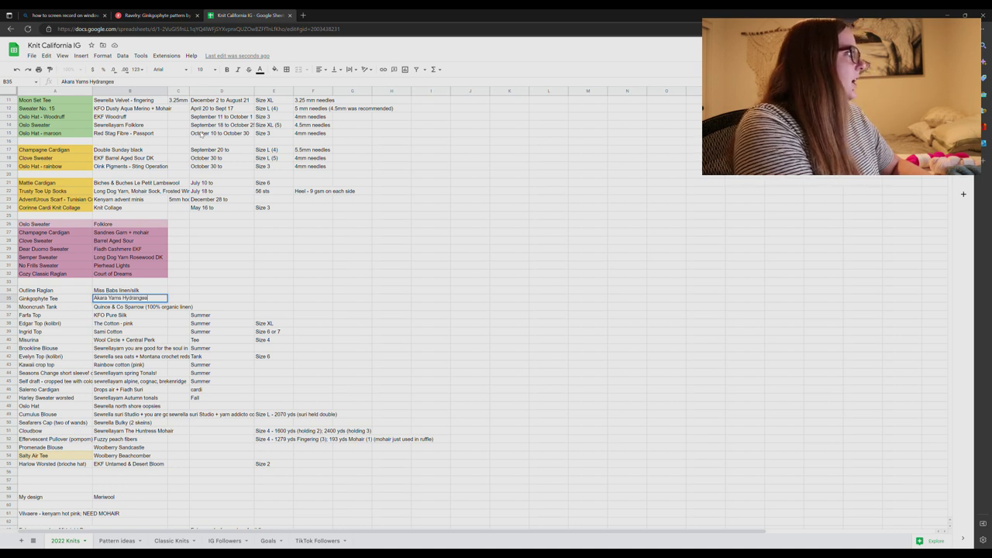
key(Return)
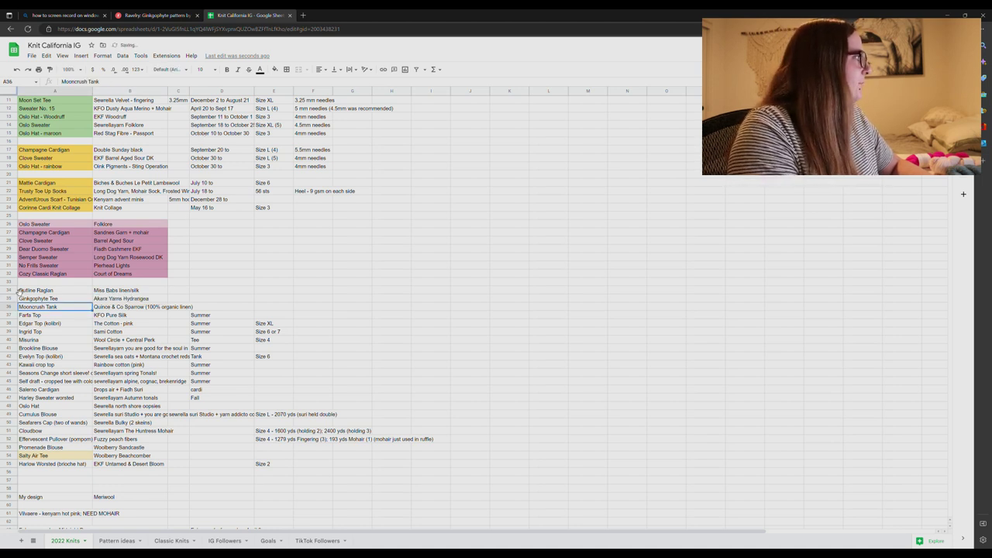
key(ctrl+alt+shift+=)
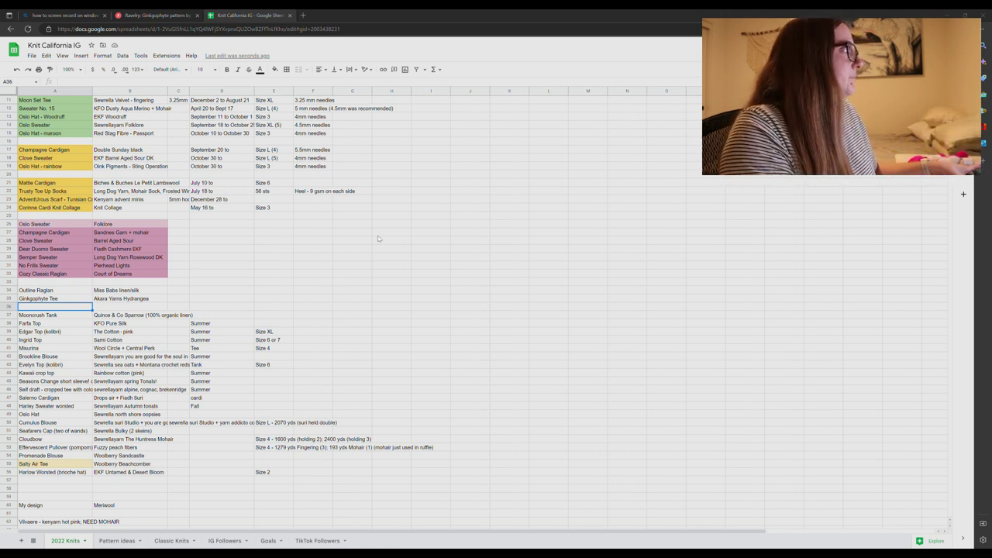
Step: Switch back to Ravelry, return to the favorites bundles and open the Auguste Sweater pattern from the Texture bundle
click(159, 15)
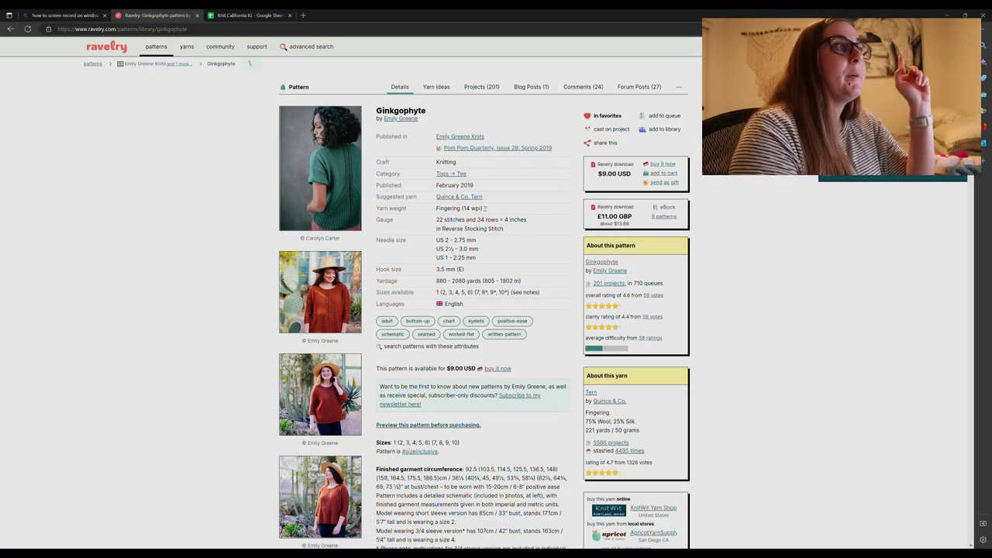
key(alt+Left)
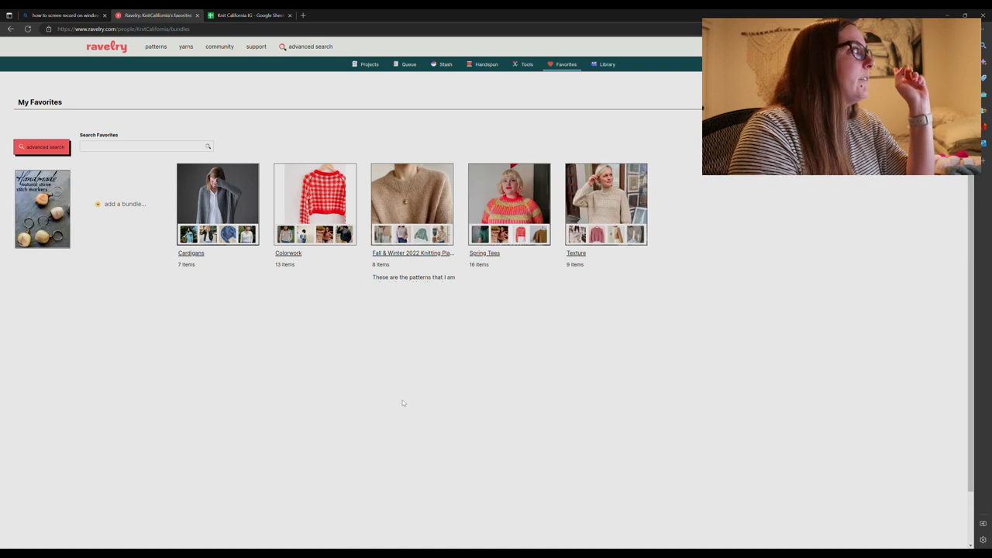
click(602, 193)
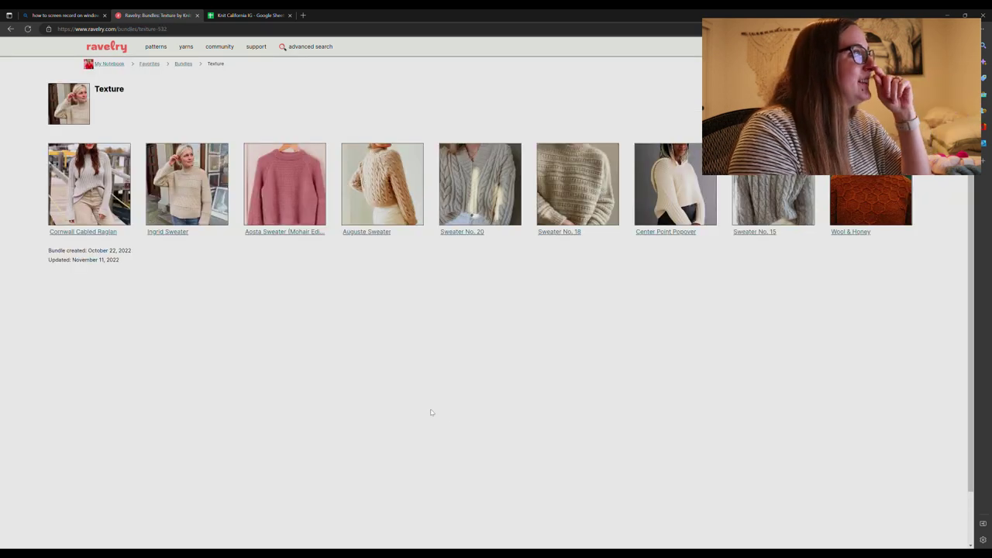
click(381, 180)
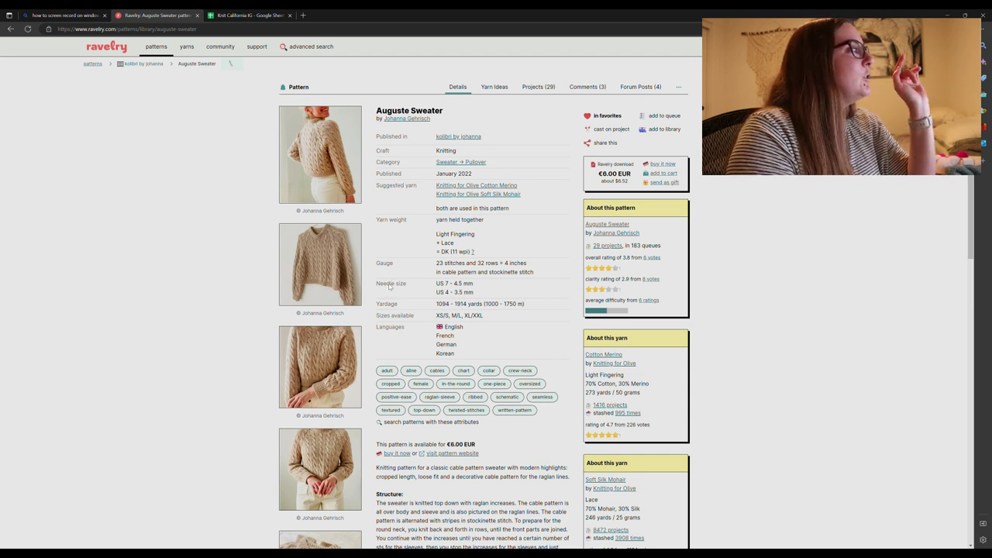
Step: Review the Auguste Sweater's yarn weight, construction notes, materials and finished measurements
scroll(380, 288, down, 1)
scroll(380, 287, down, 3)
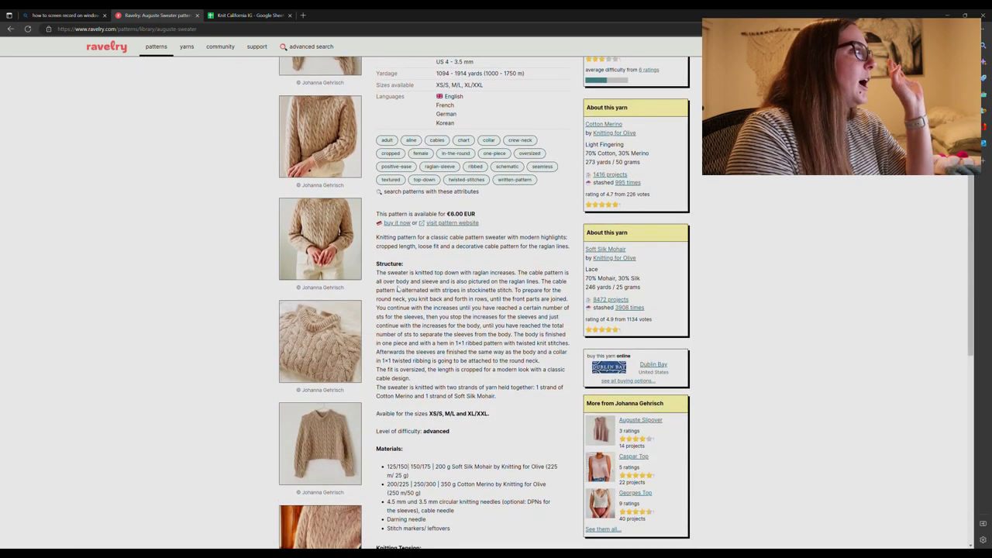
scroll(448, 251, up, 3)
drag(436, 252, 496, 255)
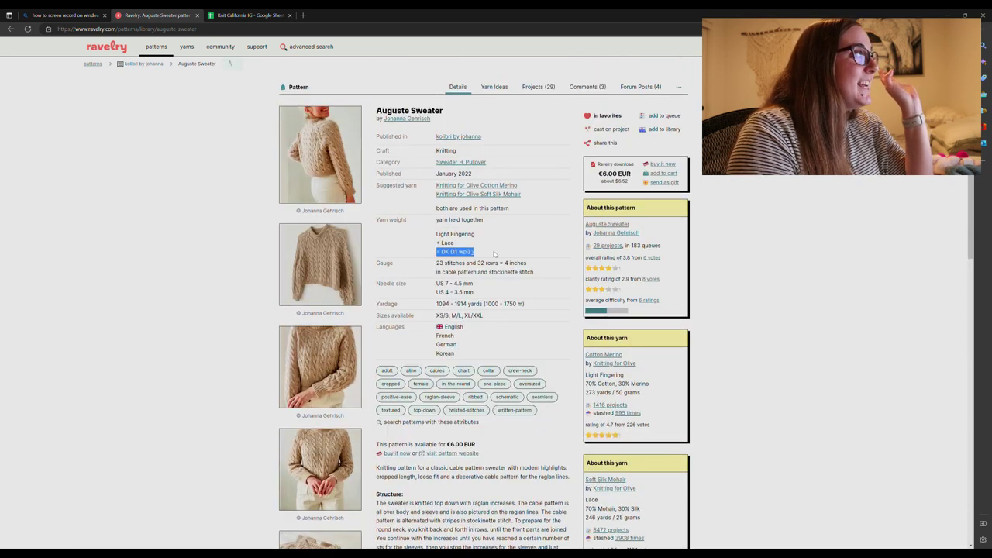
click(413, 253)
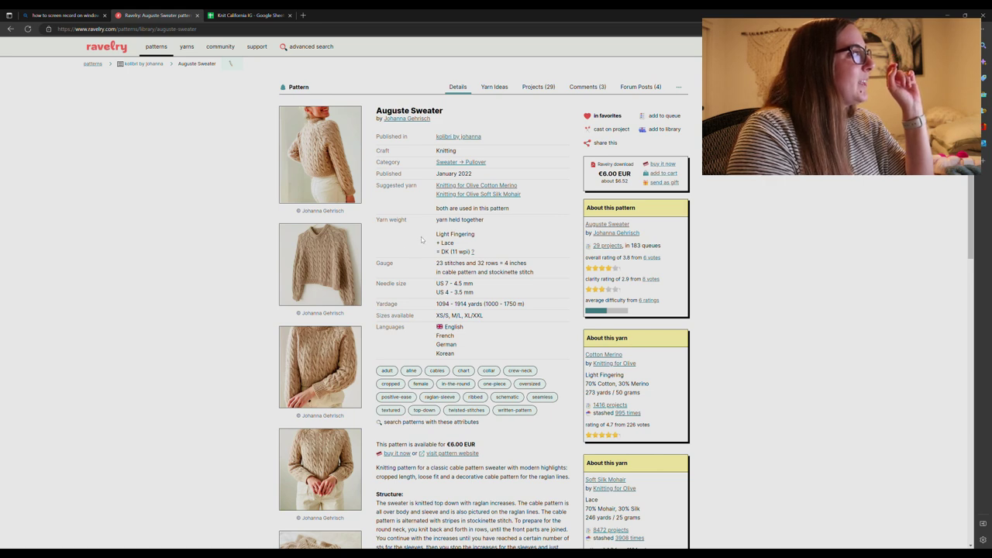
scroll(378, 248, down, 4)
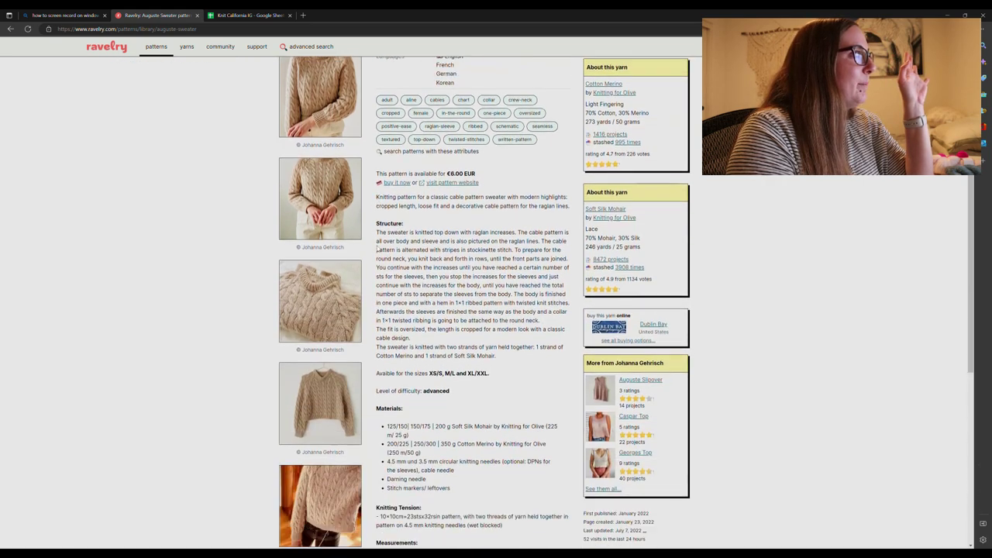
scroll(378, 248, down, 1)
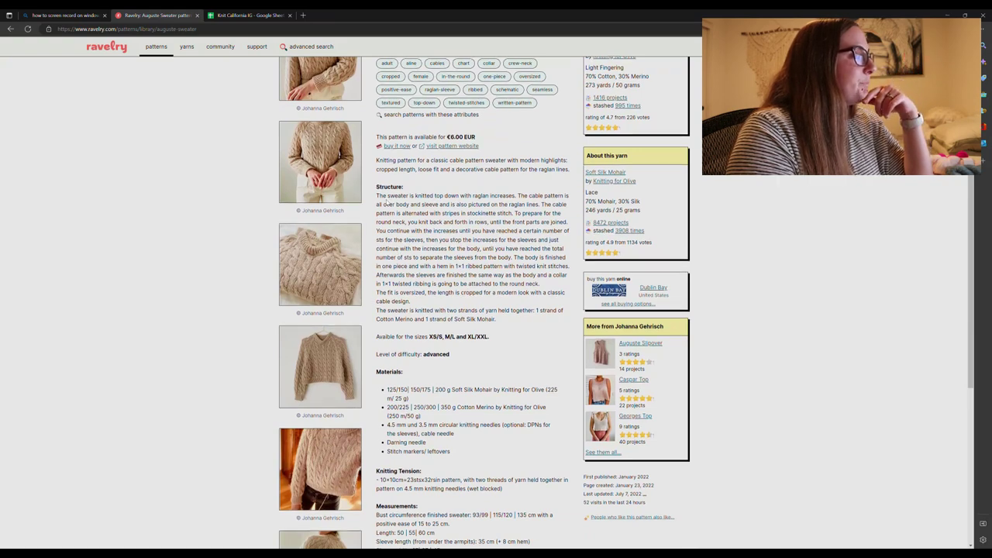
Step: Search the web for "40 inches to cm" in a new tab and return to the Auguste Sweater's measurements
scroll(385, 203, down, 1)
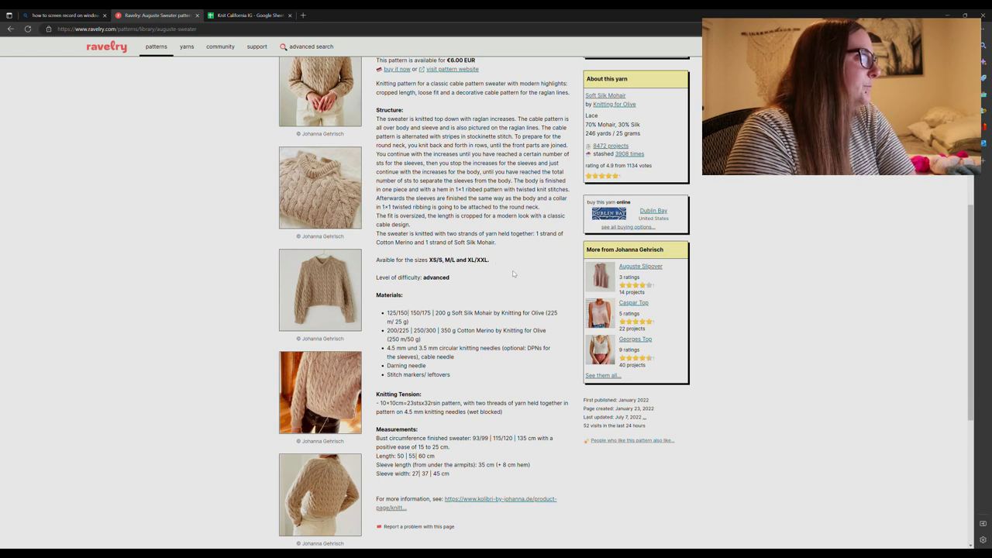
scroll(513, 273, down, 1)
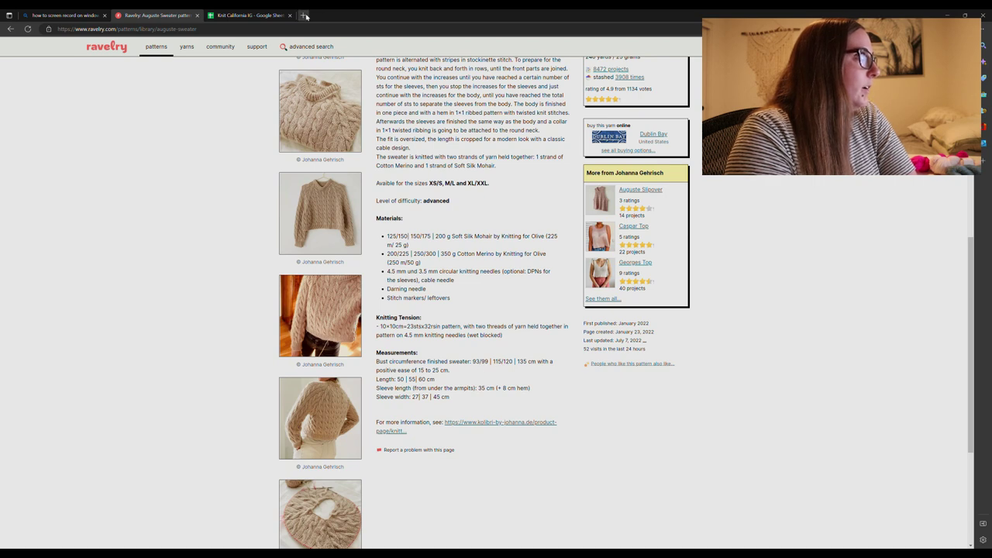
key(ctrl+t)
text(40 inches to cm)
key(Return)
key(ctrl+2)
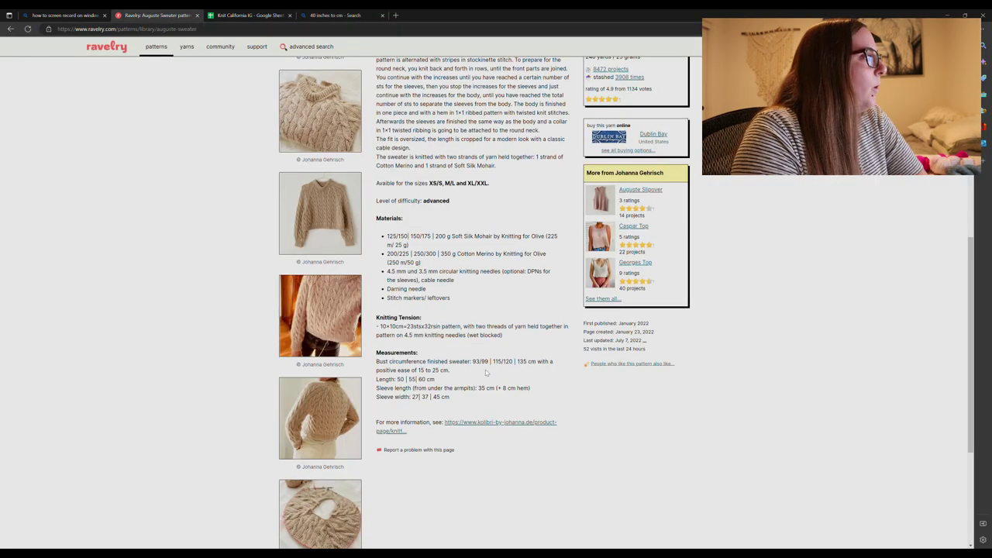
Step: Convert 45 inches to centimetres in the unit converter and compare it with the sweater's finished bust circumferences
key(ctrl+4)
key(ctrl+3)
key(ctrl+2)
key(ctrl+4)
text(45)
key(ctrl+2)
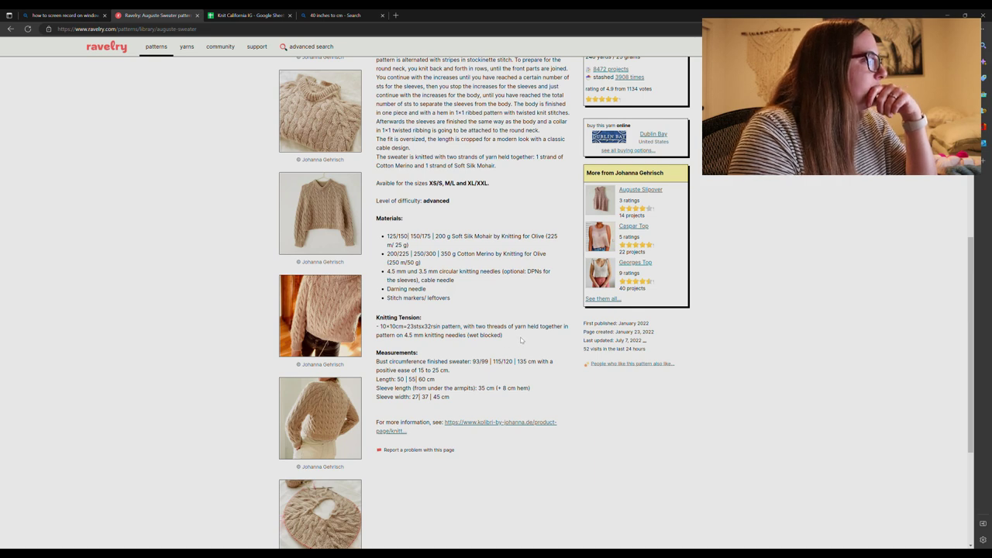
Step: Convert 50 inches to centimetres and check it against the pattern's M/L finished bust circumference
double_click(480, 362)
key(ctrl+4)
key(BackSpace)
key(BackSpace)
text(50)
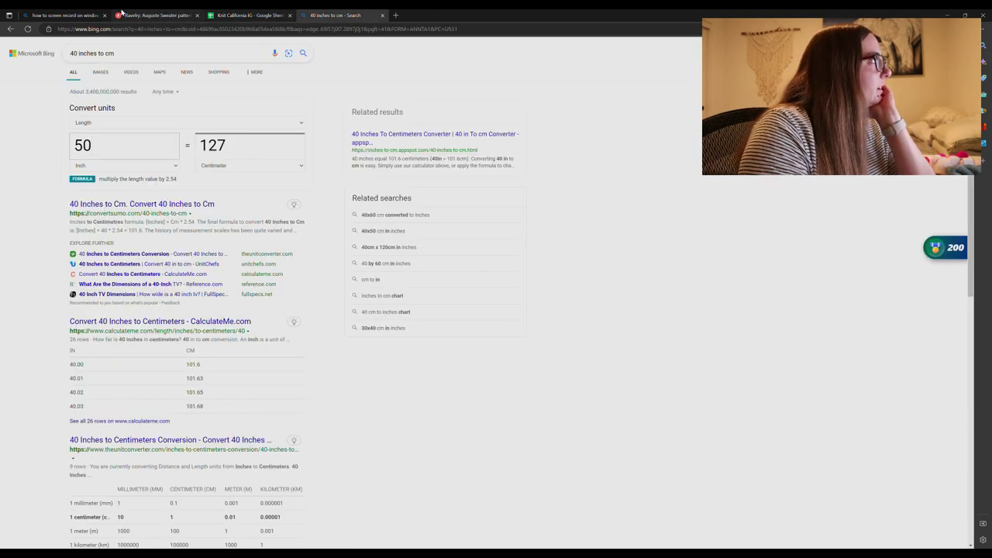
key(ctrl+2)
double_click(499, 362)
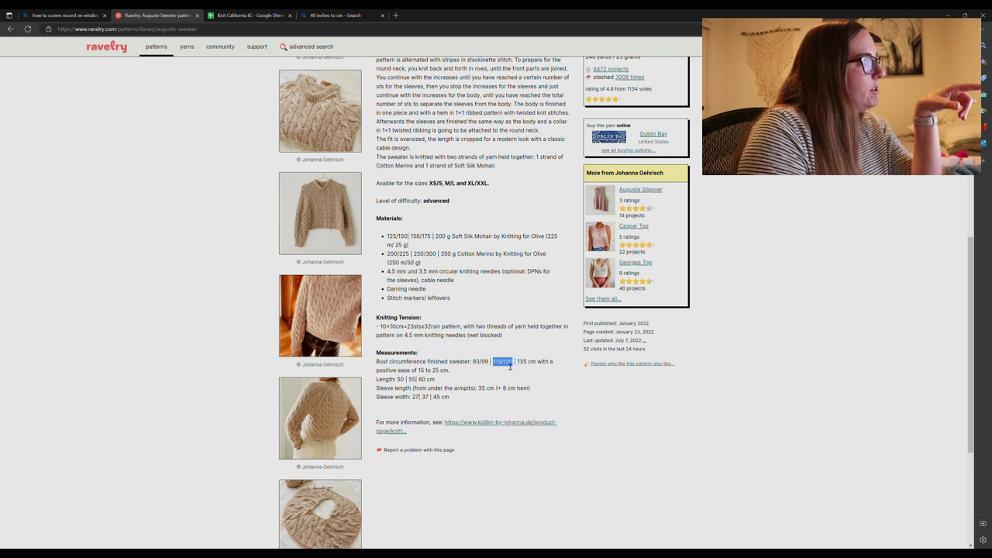
click(502, 364)
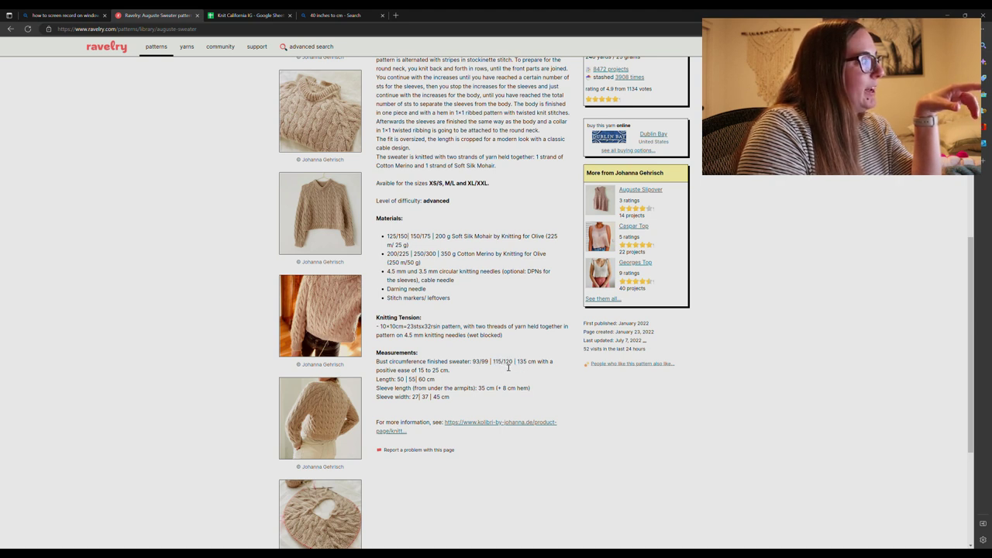